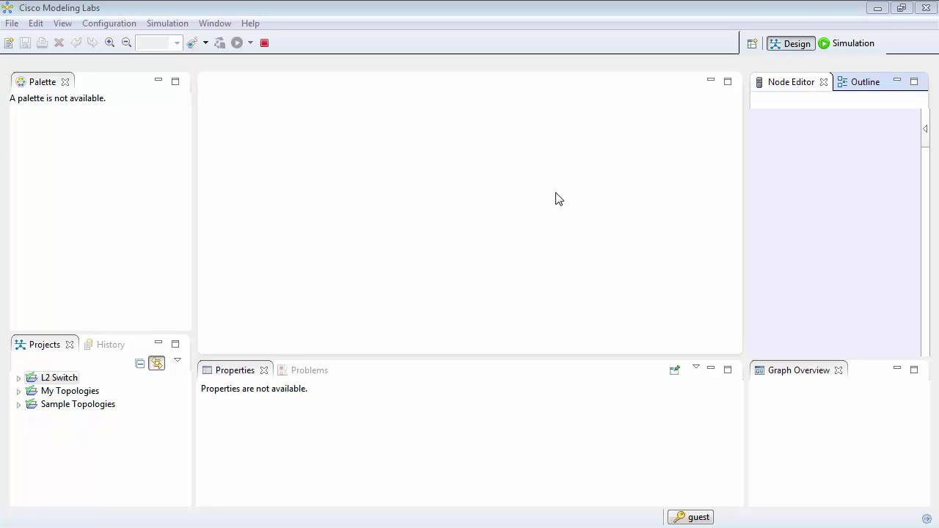
- Create a new empty topology file named no-config.virl in the L2 Switch project
left_click(9, 43)
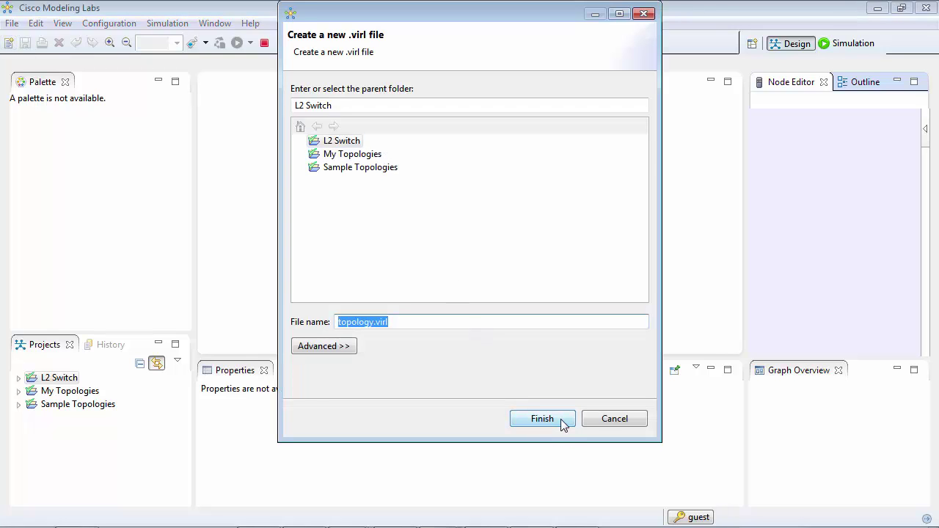
type("no-config")
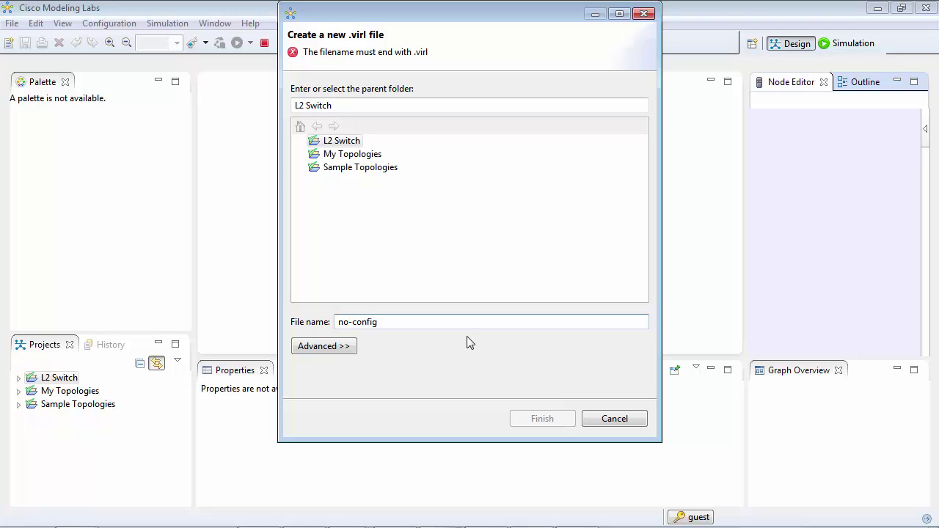
type(".virl")
key("Return")
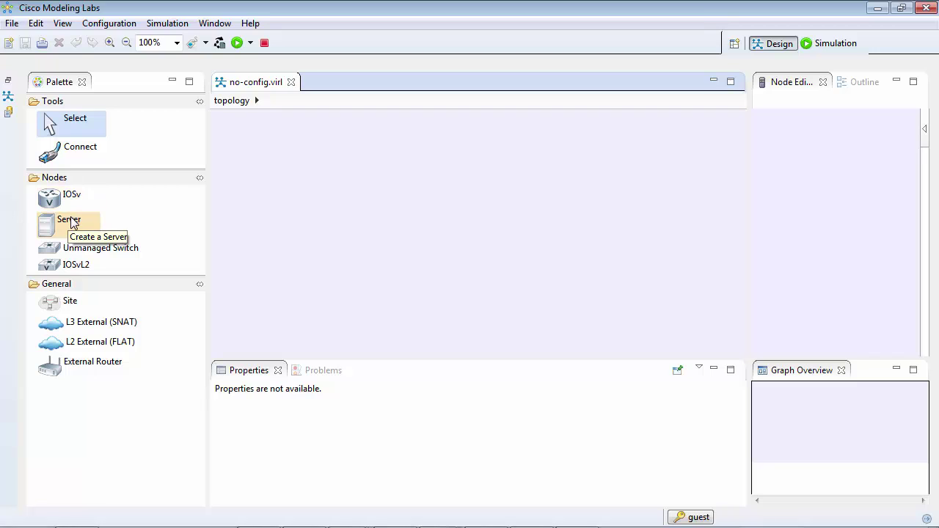
- Place an IOSvL2 switch with two IOSv routers below-left and below-right of it
left_click(59, 269)
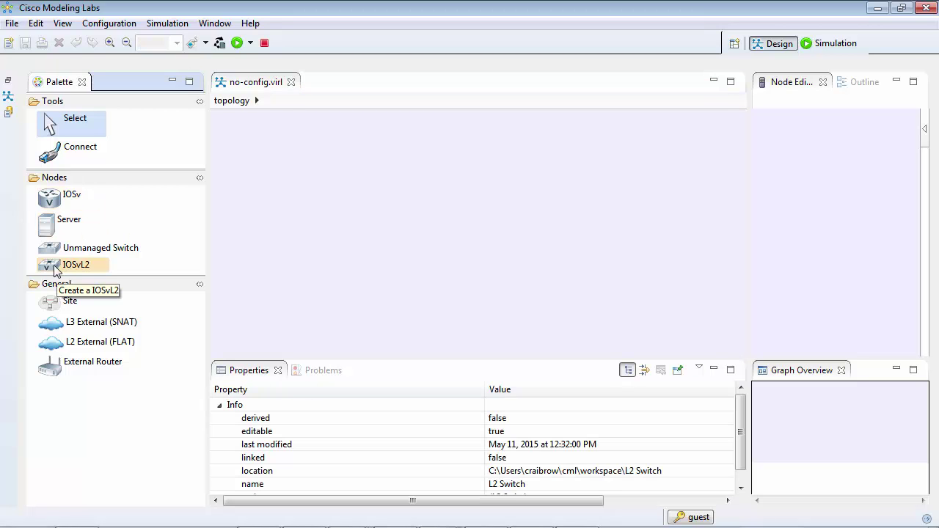
left_click(440, 157)
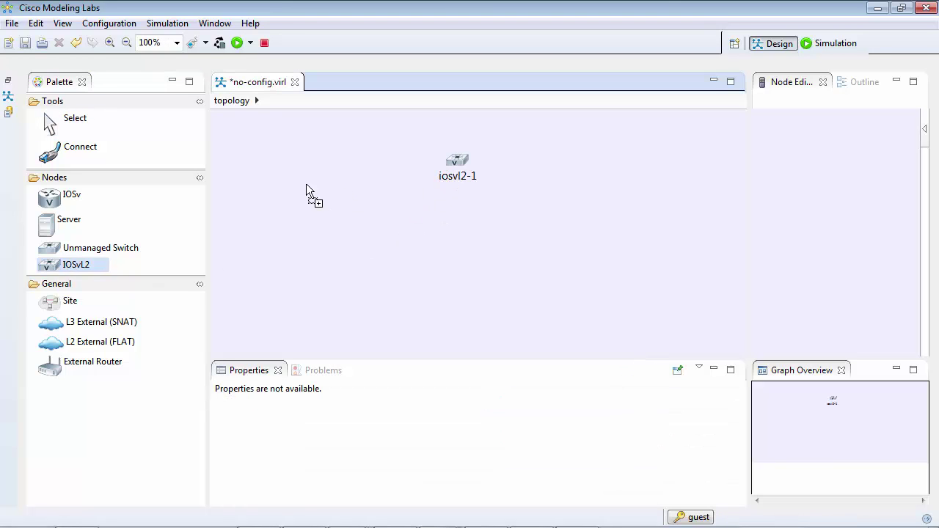
left_click(59, 198)
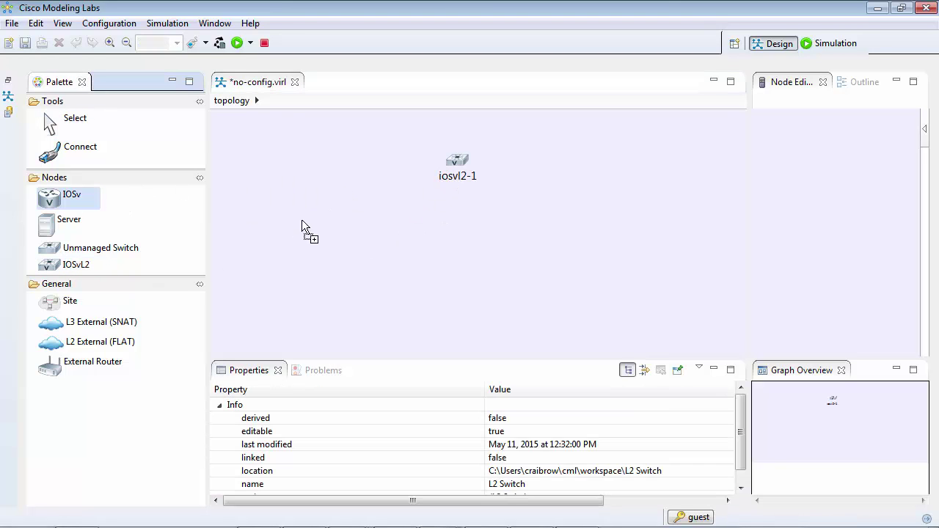
left_click(367, 234)
left_click(511, 246)
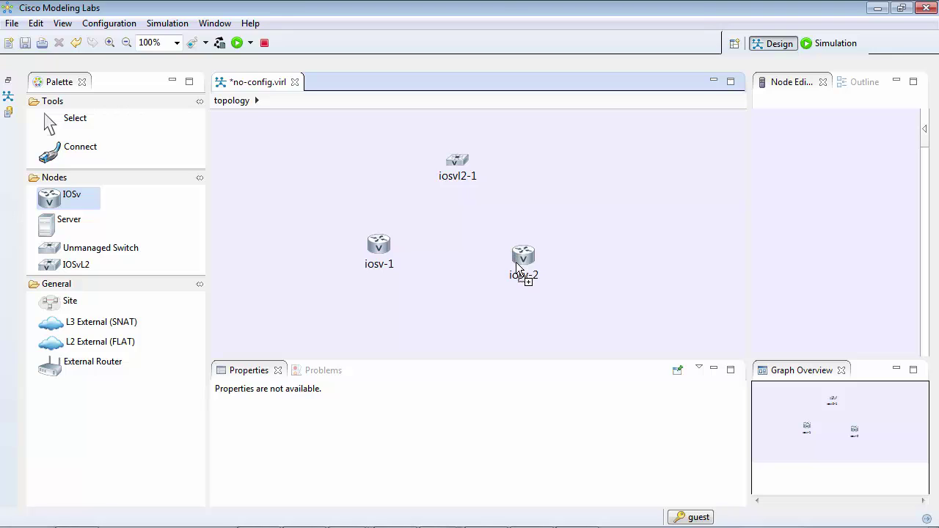
left_click(90, 129)
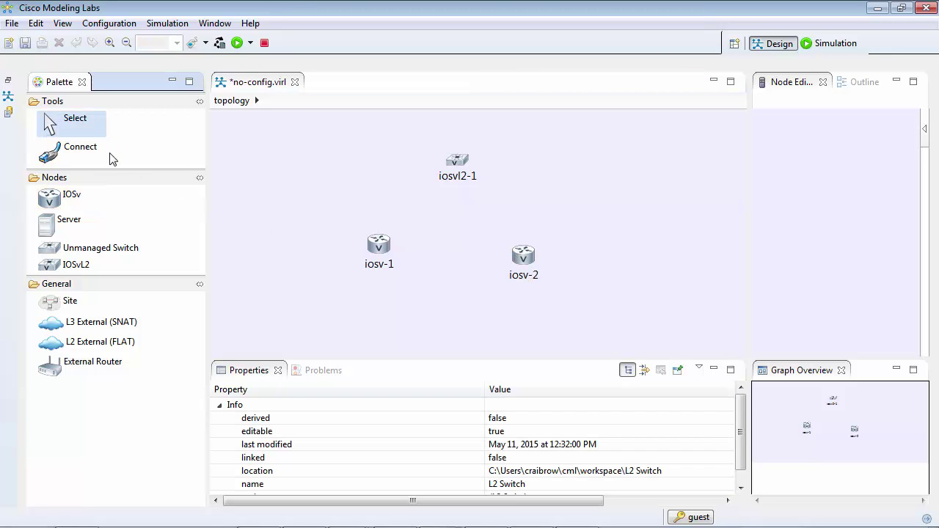
- Link iosv-1 and iosv-2 to the switch, iosv-2 on GigabitEthernet0/2
left_click(79, 149)
left_click(379, 242)
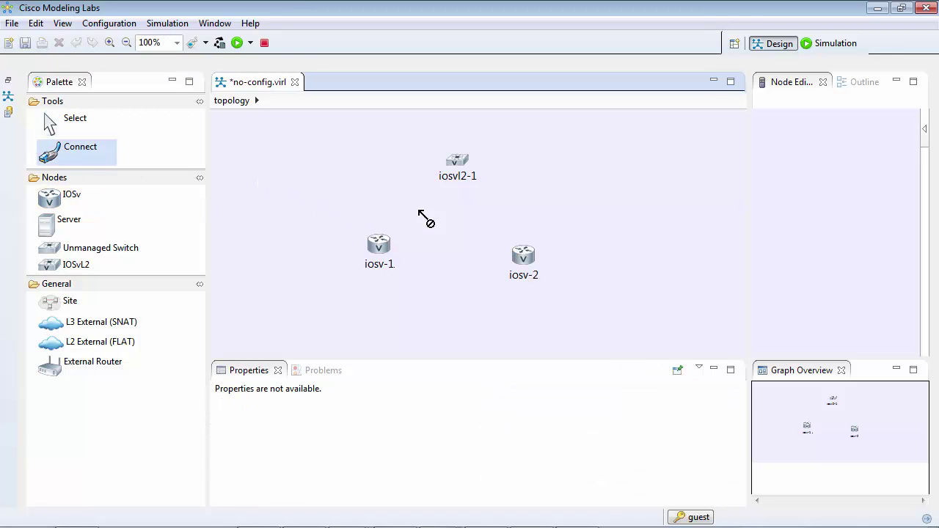
left_click(455, 163)
left_click(524, 255)
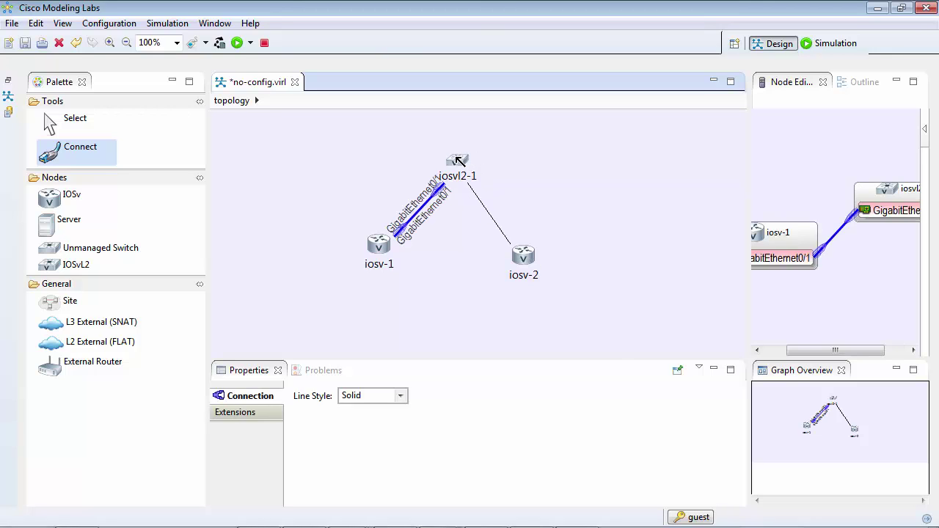
left_click(458, 160)
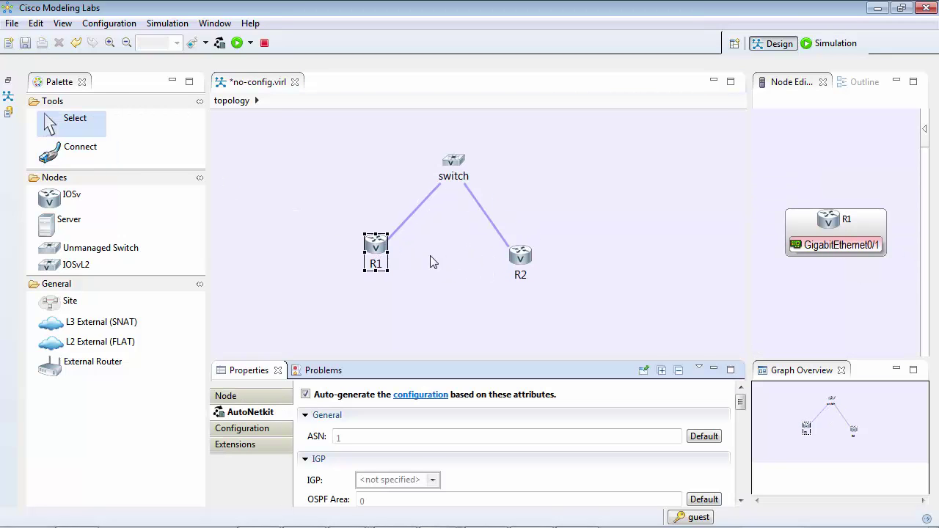
- Check R1's Configuration tab to confirm it is left empty for AutoNetkit
left_click(246, 430)
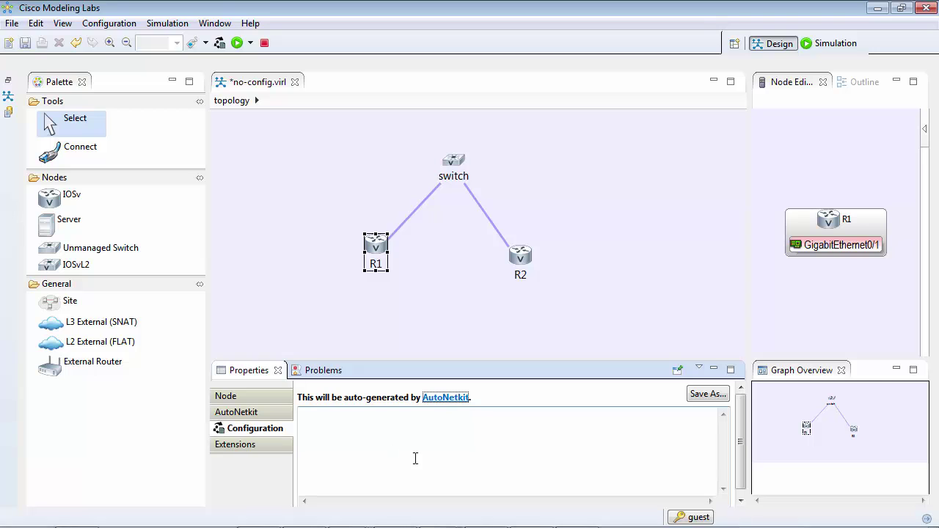
- Launch the saved simulation and open an enlarged Telnet console to the switch
left_click(245, 45)
key("Return")
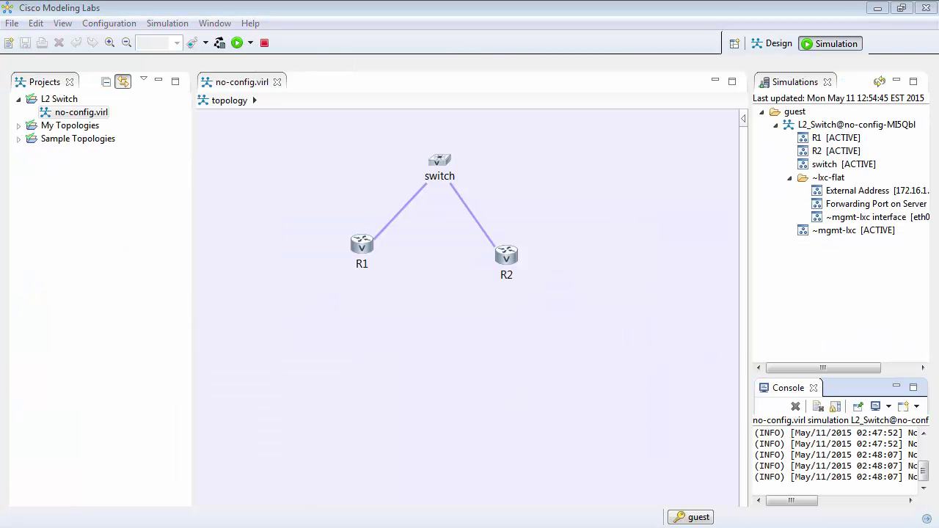
right_click(844, 164)
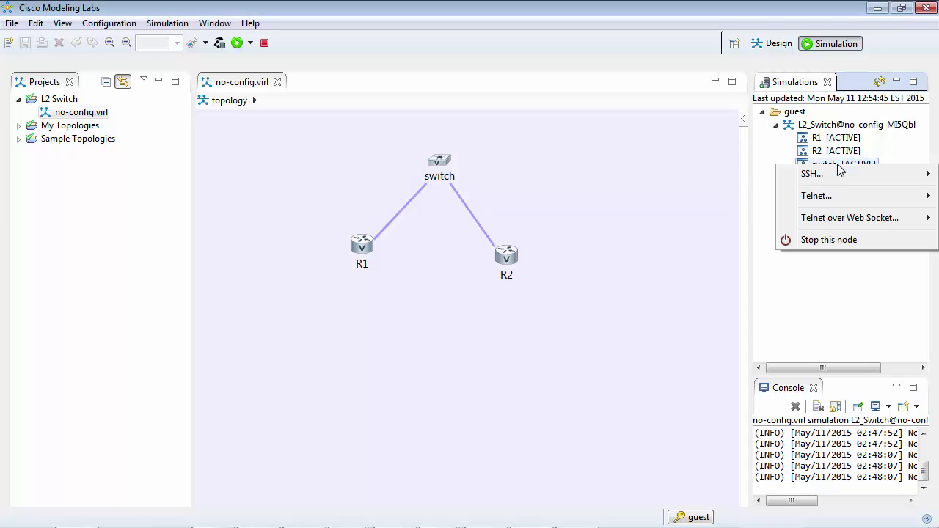
mouse_move(836, 199)
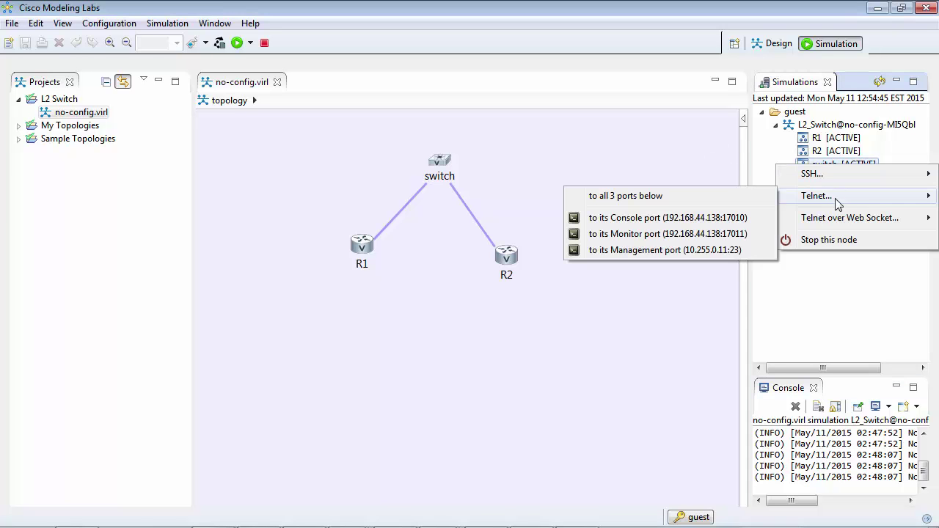
left_click(689, 214)
key("Return")
key("Return")
left_click_drag(471, 284, 564, 494)
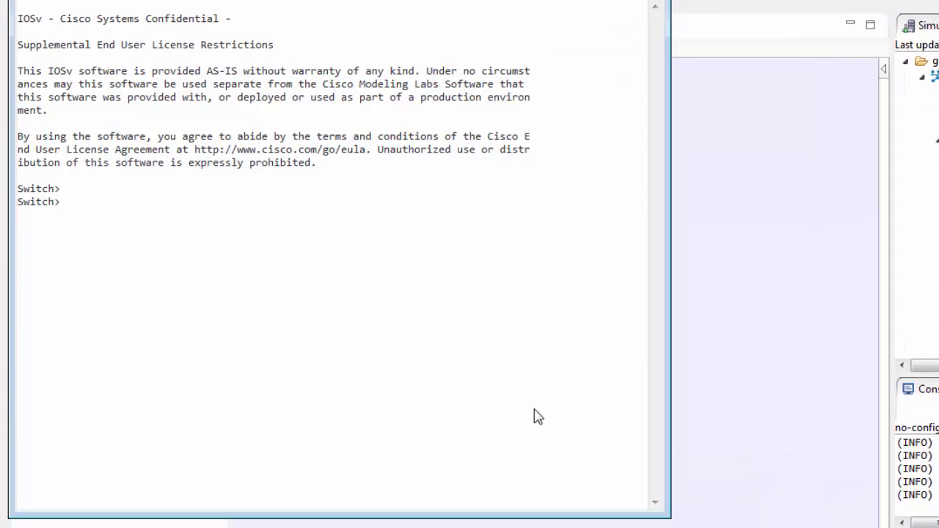
- Run sh vlan and sh int sum on the switch, then widen the terminal
type("sh vlan")
key("Return")
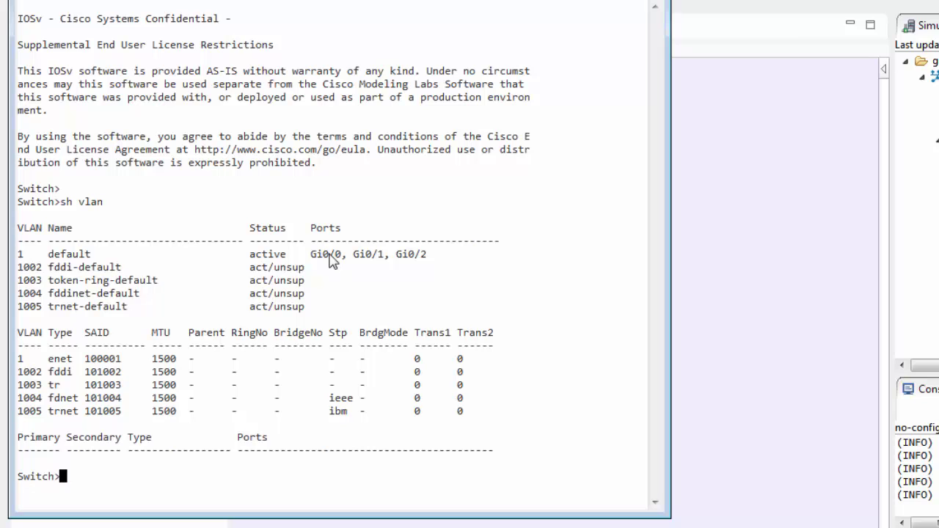
type("sh int sum")
key("Return")
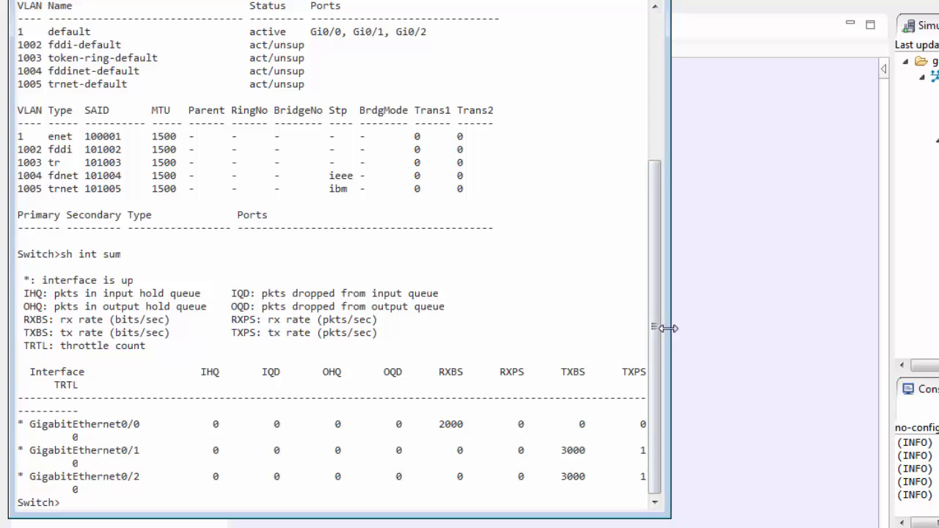
left_click_drag(665, 328, 763, 322)
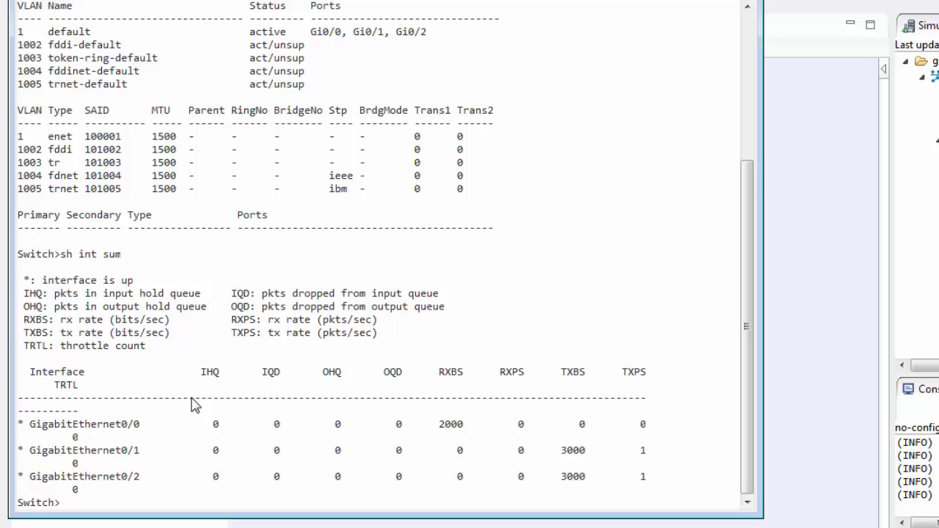
- Rename the switch to switch1 from global configuration mode
type("en")
key("Return")
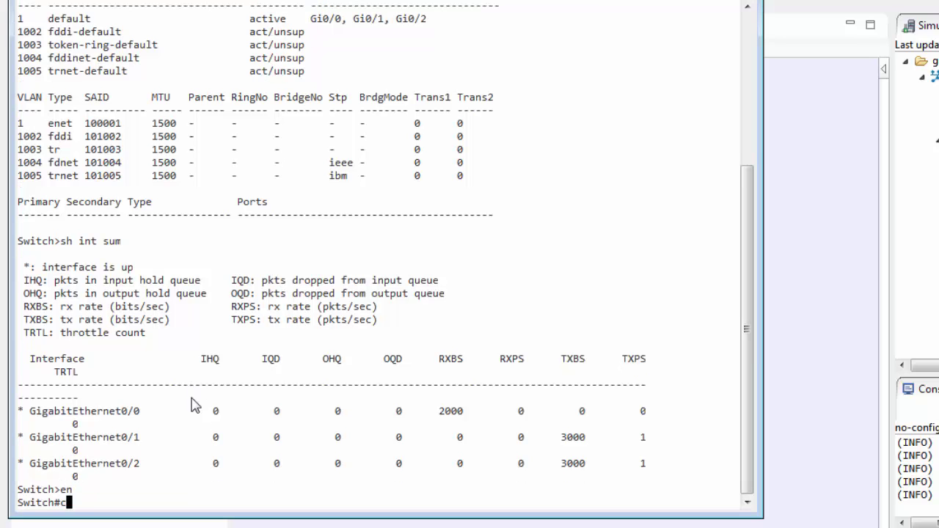
type("conf t")
key("Return")
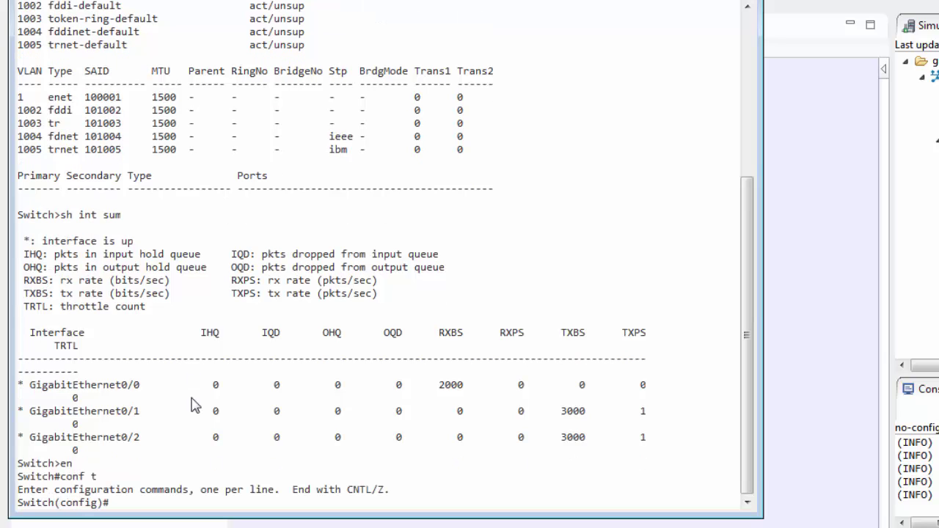
type("hostname switch1")
key("Return")
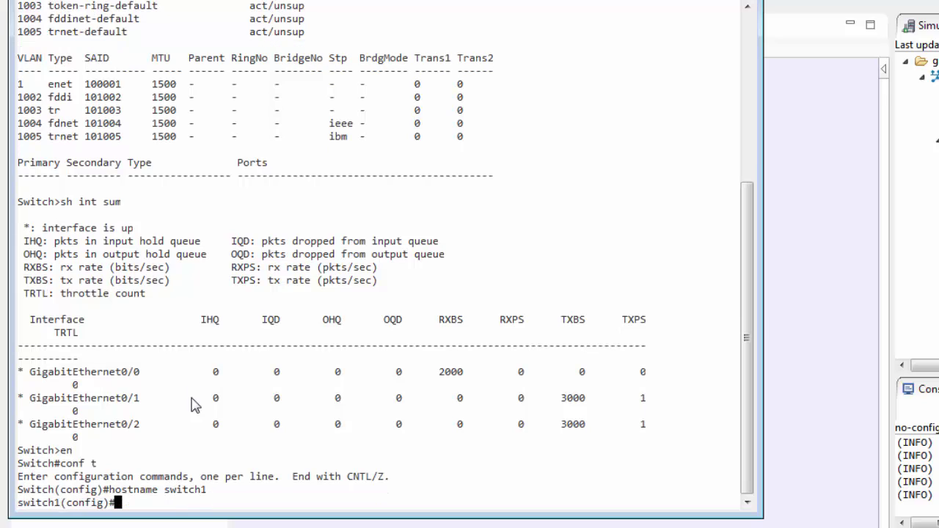
type("end")
key("Return")
key("Return")
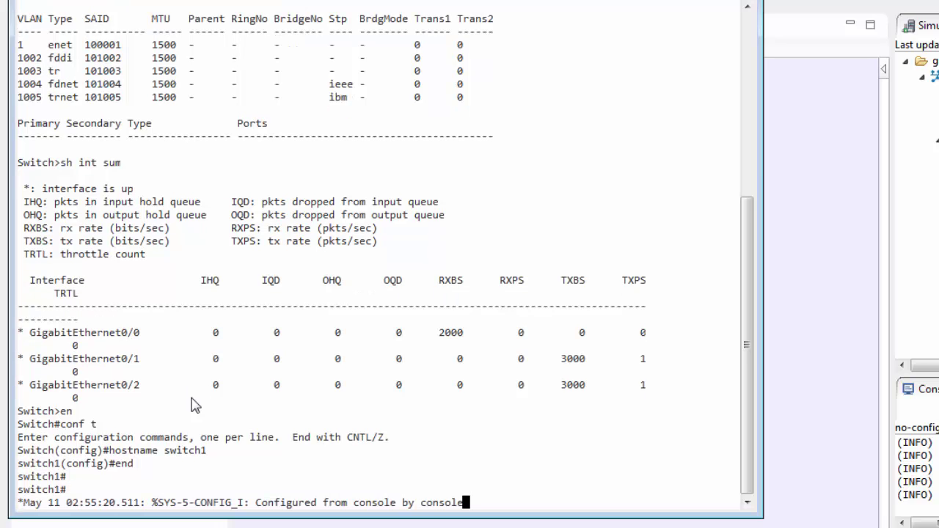
key("Return")
key("Return")
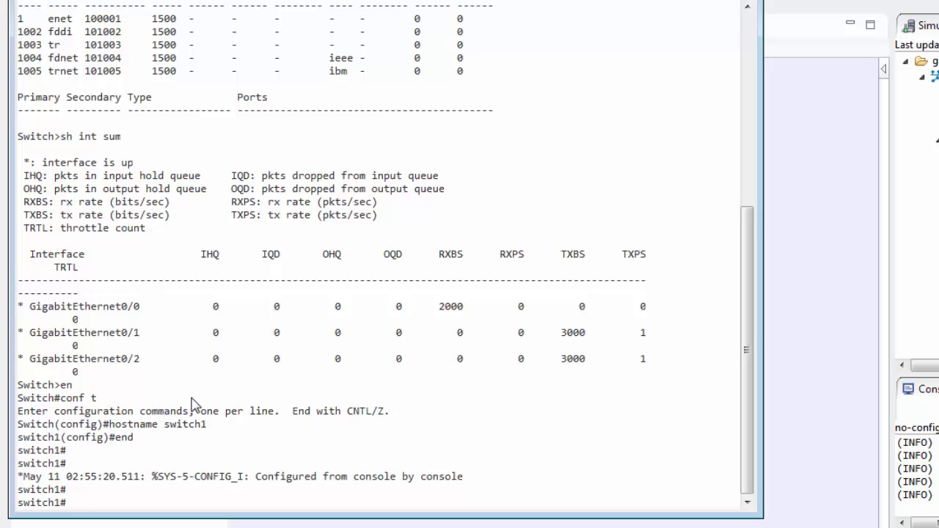
- Set the switch clock to 12:12:12 on 12 Dec 2012
type("clock set 12:12:12")
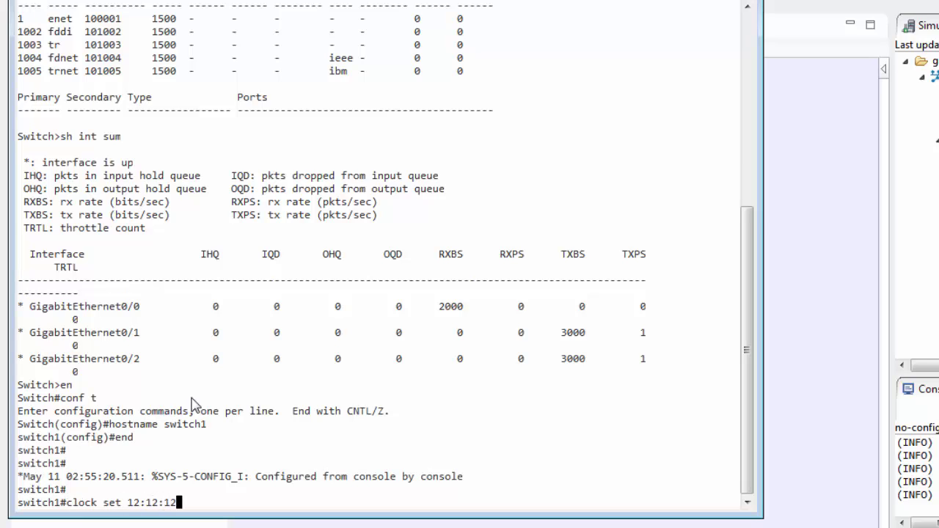
type(" 12 Dec 2012")
key("Return")
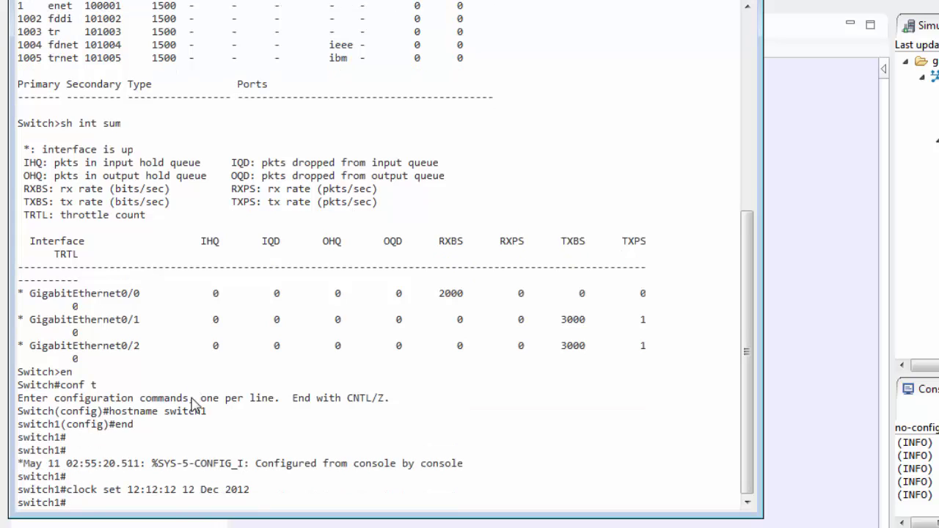
key("Return")
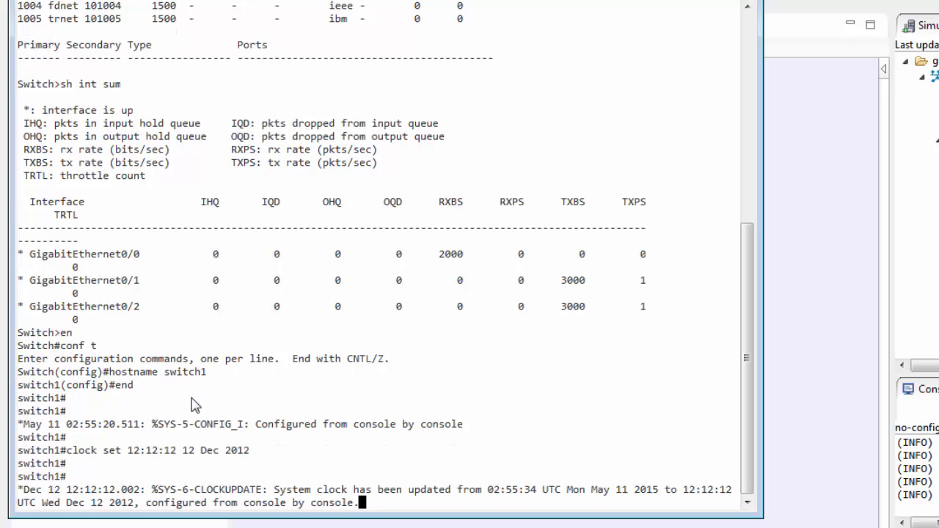
key("Return")
key("Return")
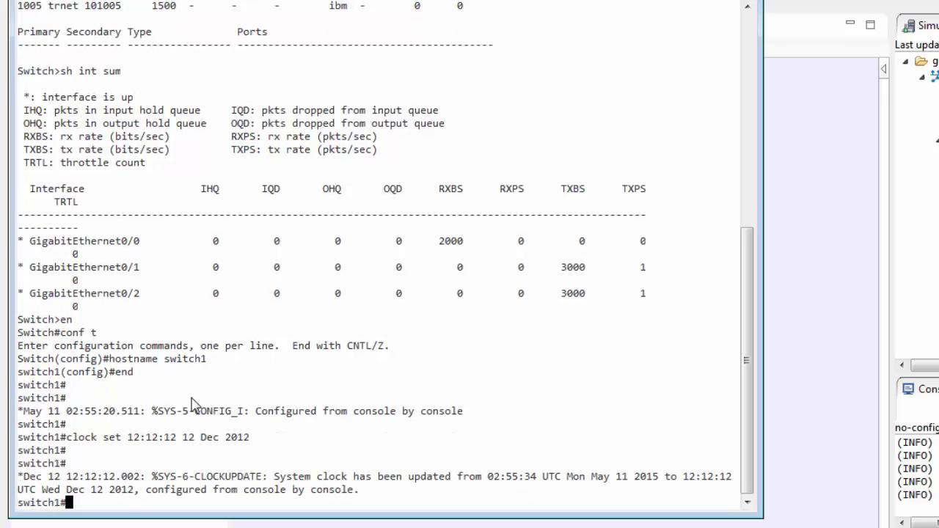
- Add MOTD banner 'this is the CML banner' and login banner 'CML Switch - no unauthorized use'
type("conf t")
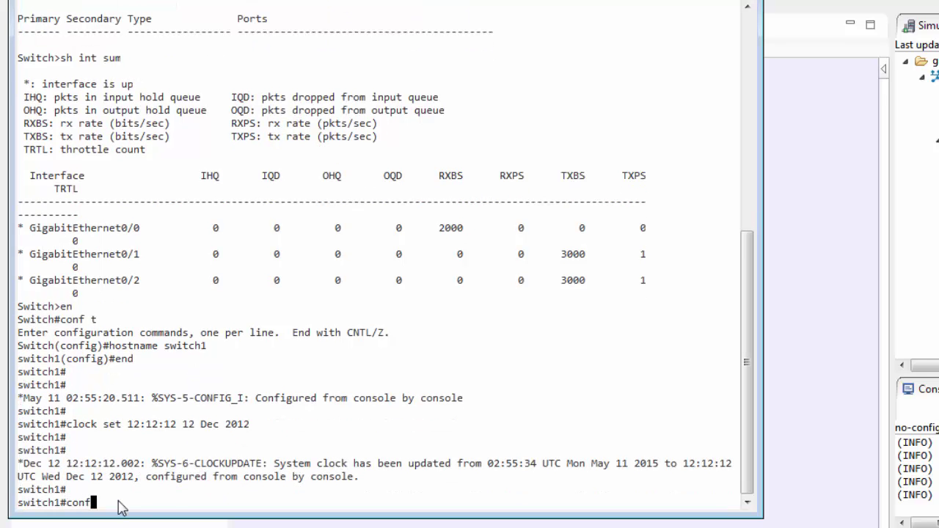
key("Return")
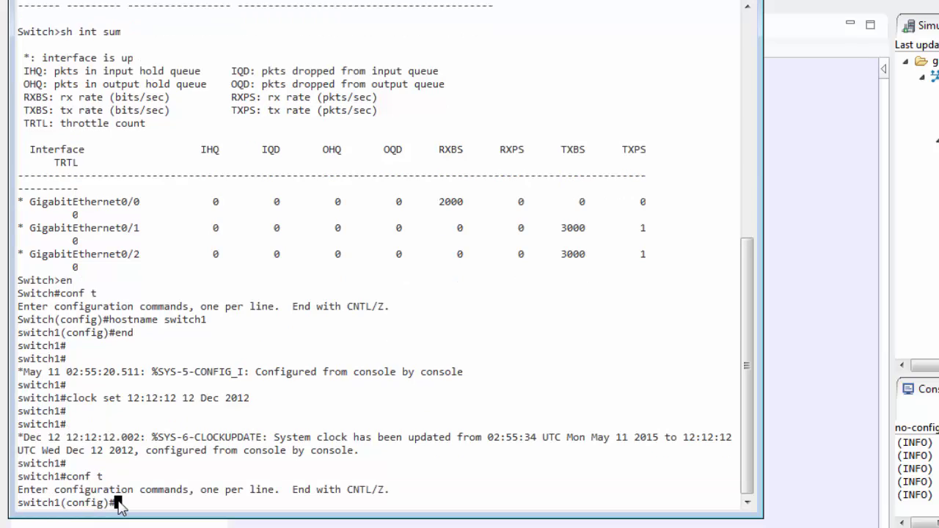
type("banner motd ")
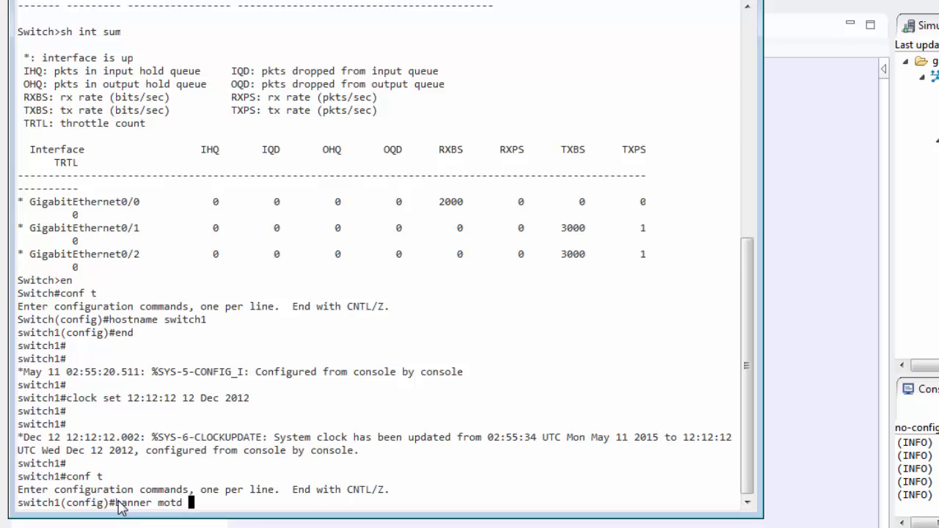
type("$ this is the")
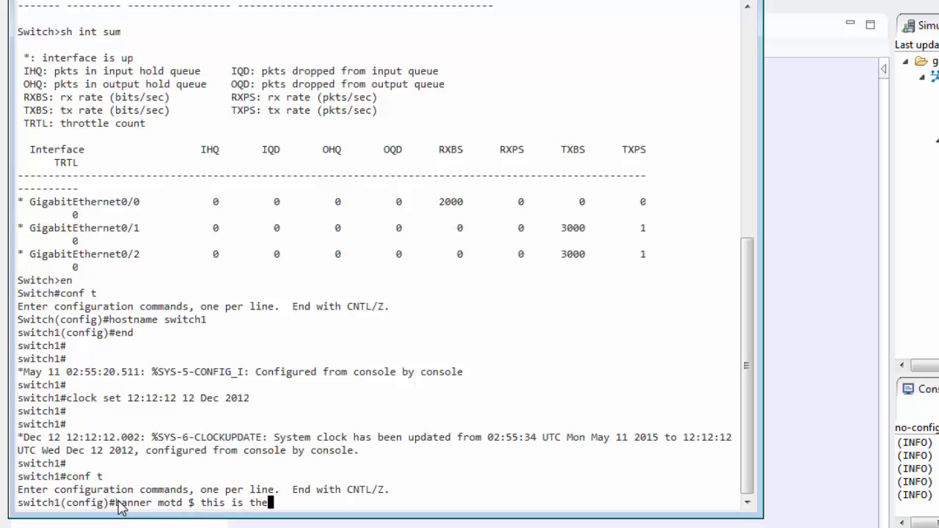
type(" CML banner $")
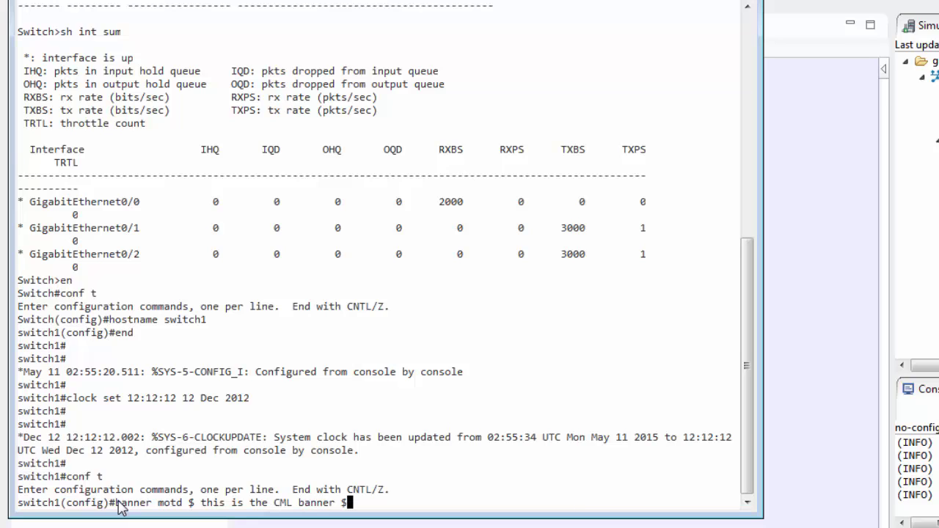
key("Return")
type("banner ")
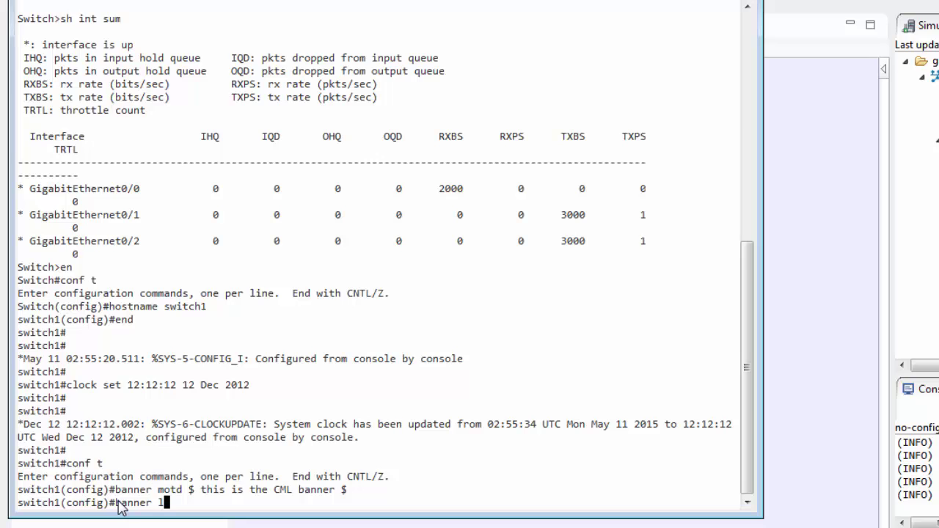
type("login $ CML Switch - no ")
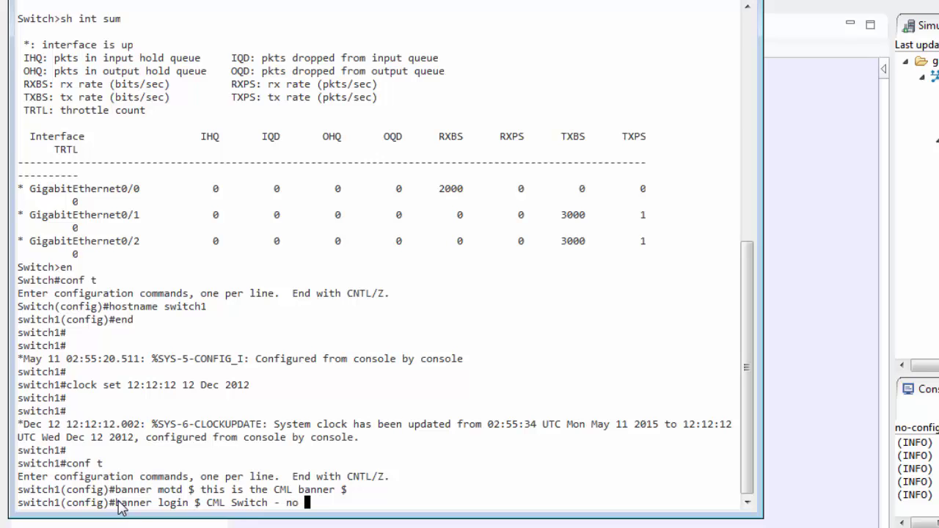
type("unauthorized us")
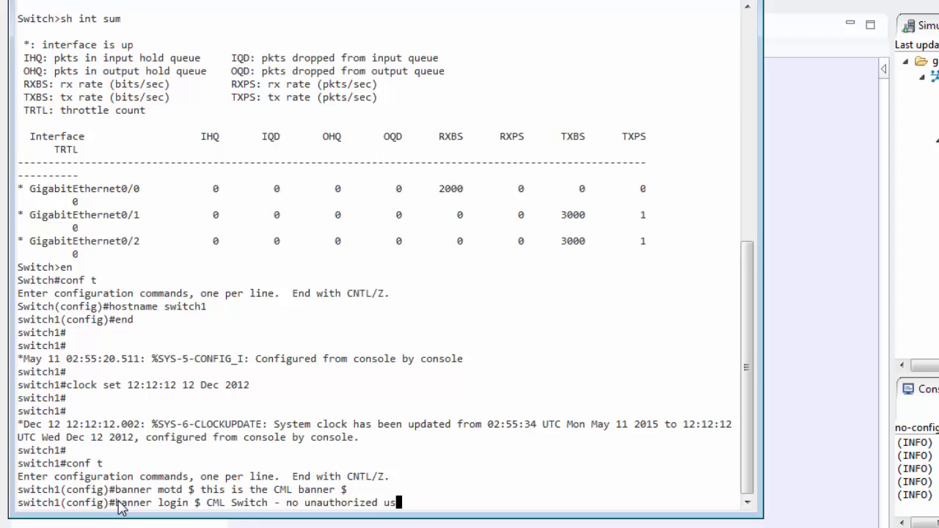
type("e $")
key("Return")
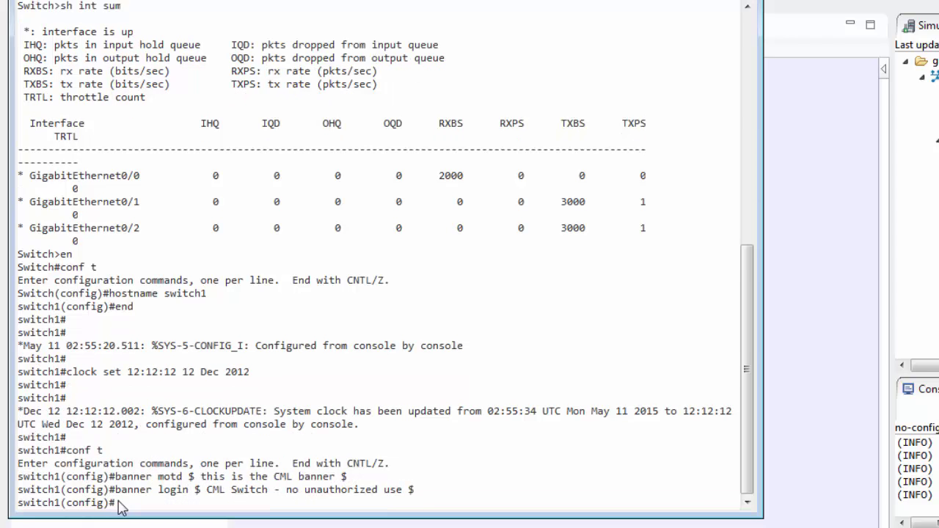
key("Return")
type("end")
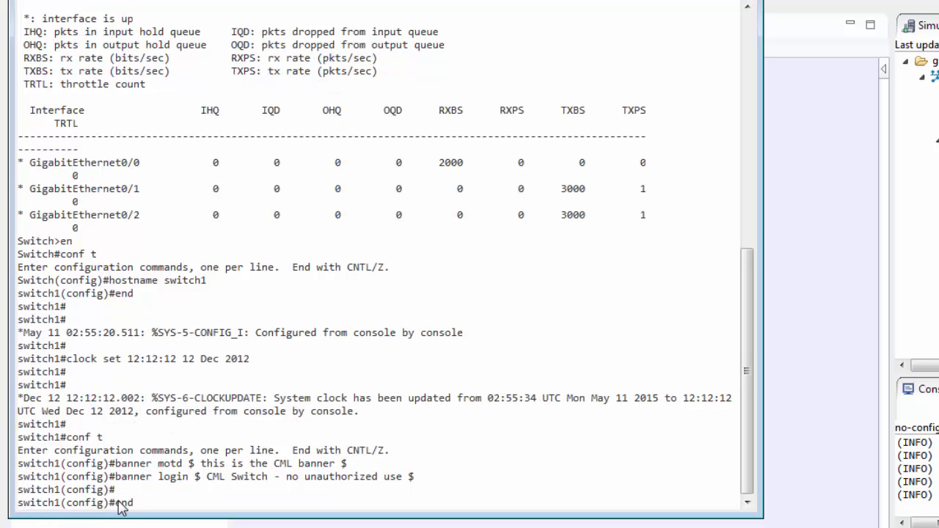
key("Return")
key("Return")
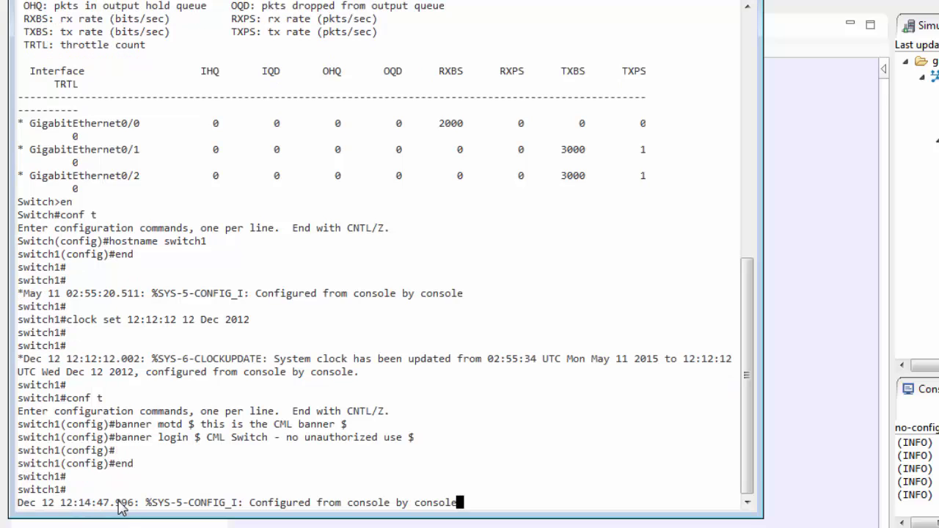
- Set the switch's enable password for privileged mode
type("e")
key("Return")
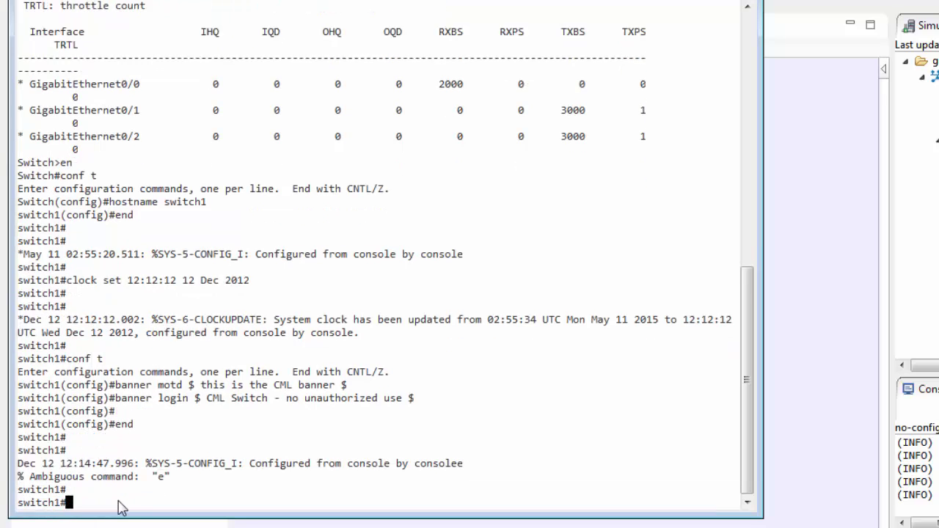
type("conf t")
key("Return")
type("enable p")
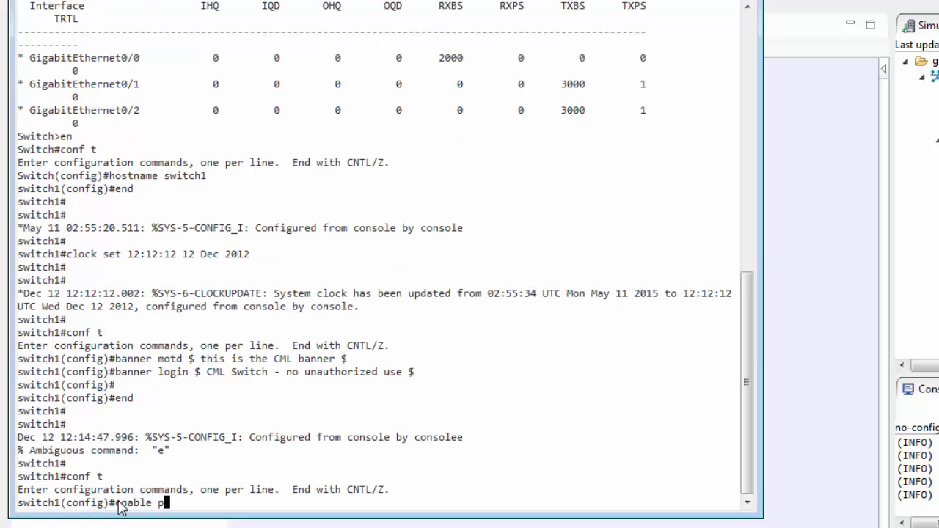
type("assword cisco")
key("Return")
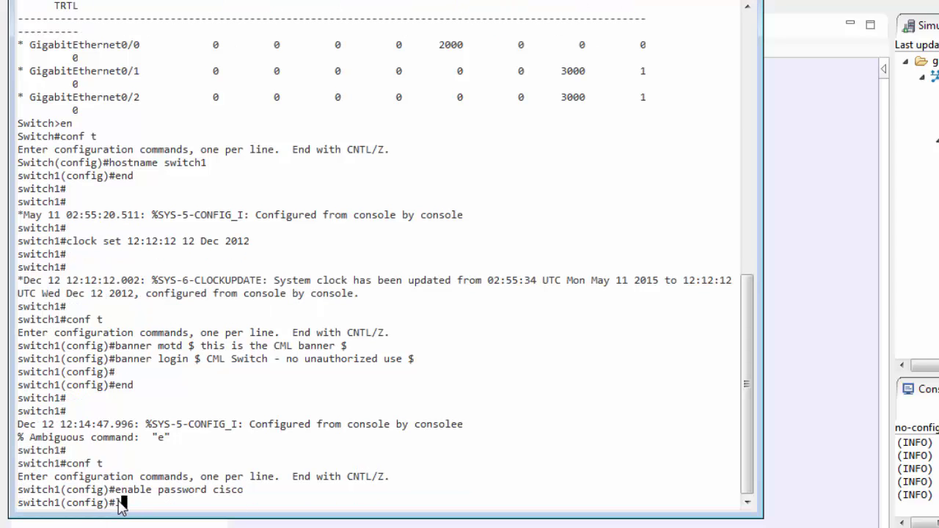
- Set a login password on vty lines 0 to 15
type("e")
type("ine vty 0 ")
type("15")
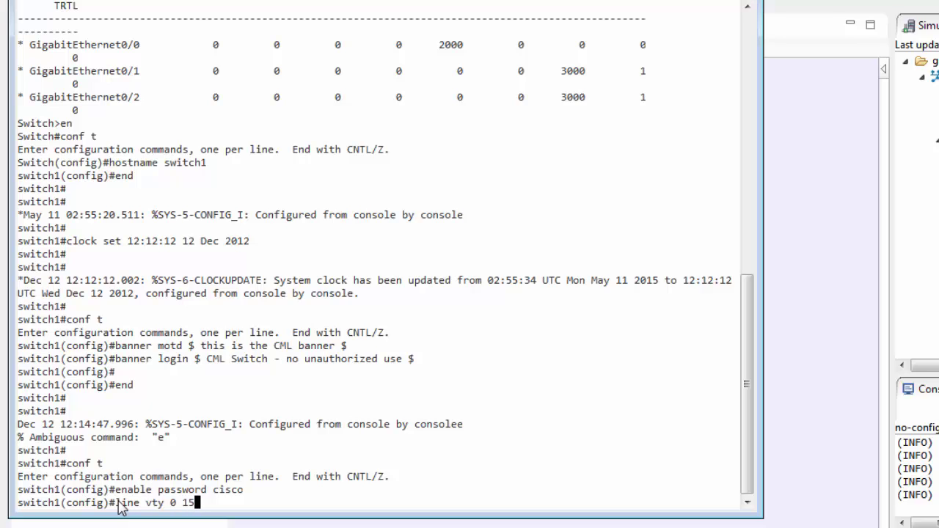
key("Return")
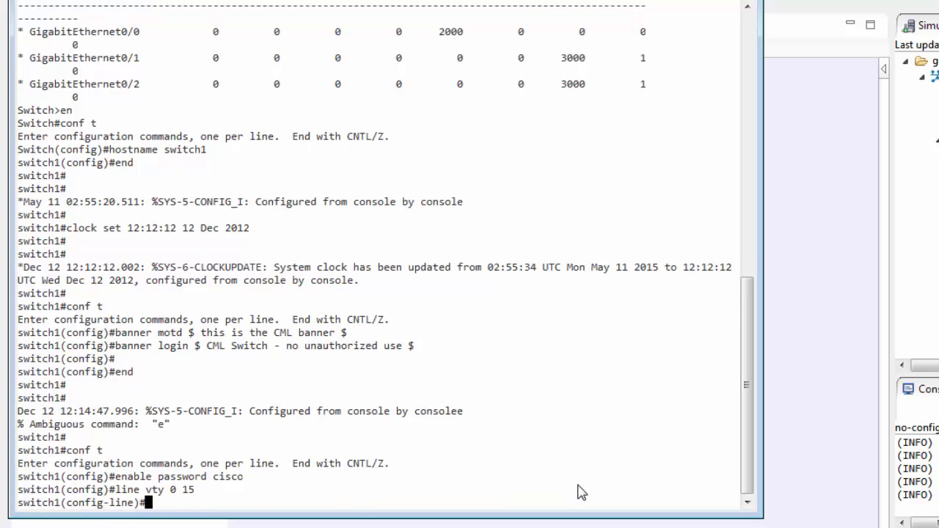
type("password cisco")
key("Return")
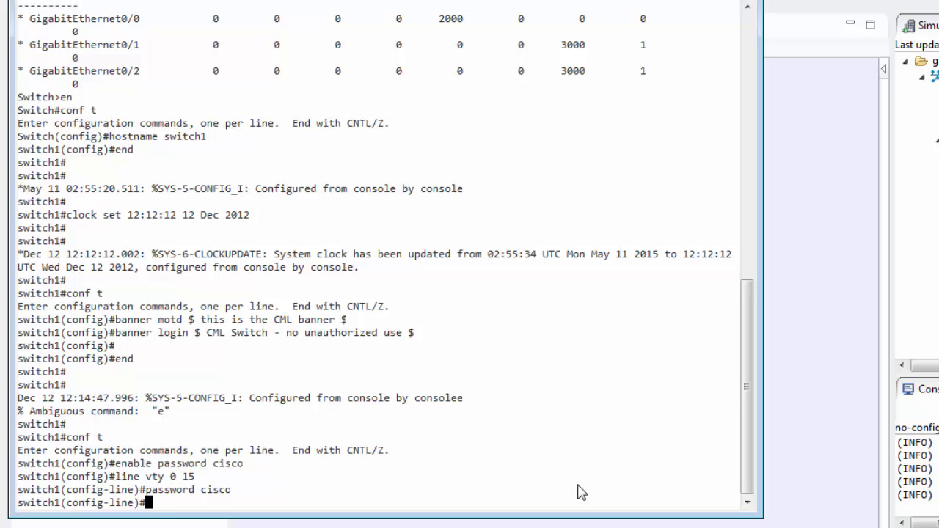
type("end")
key("Return")
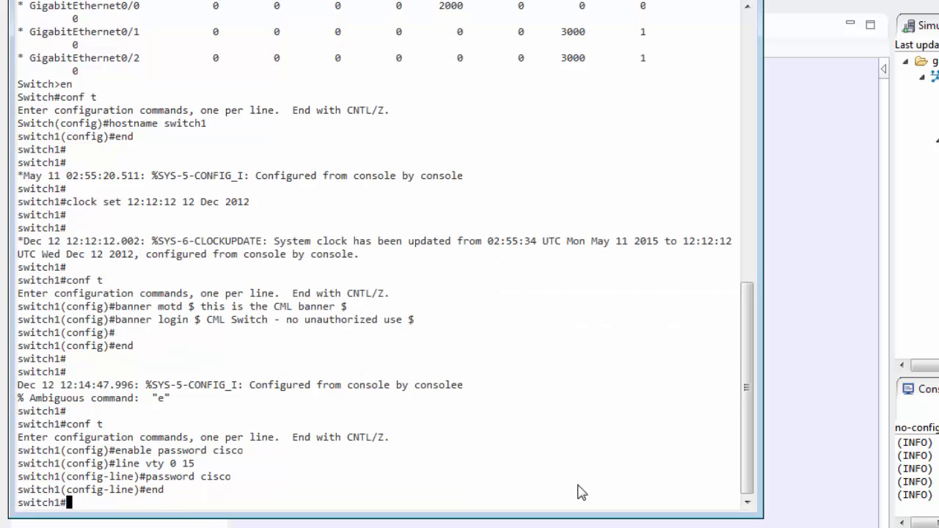
key("Return")
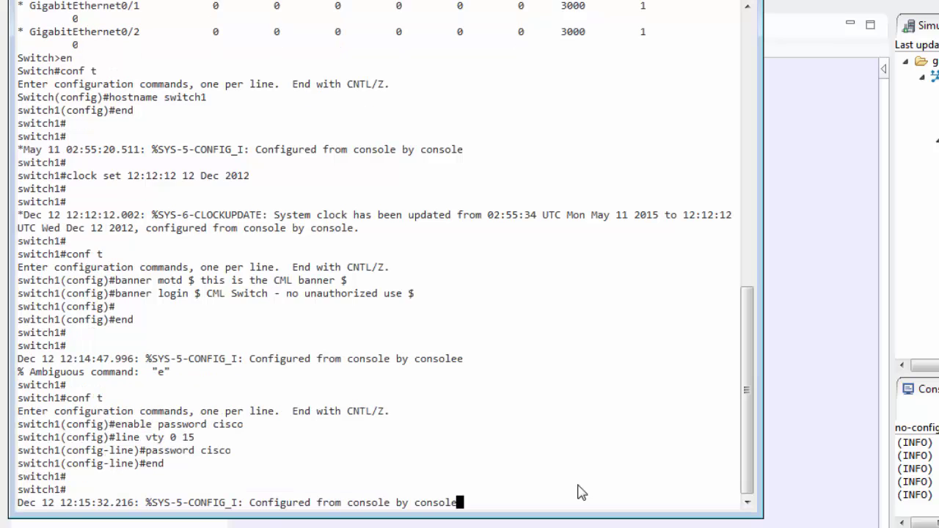
key("Return")
key("Return")
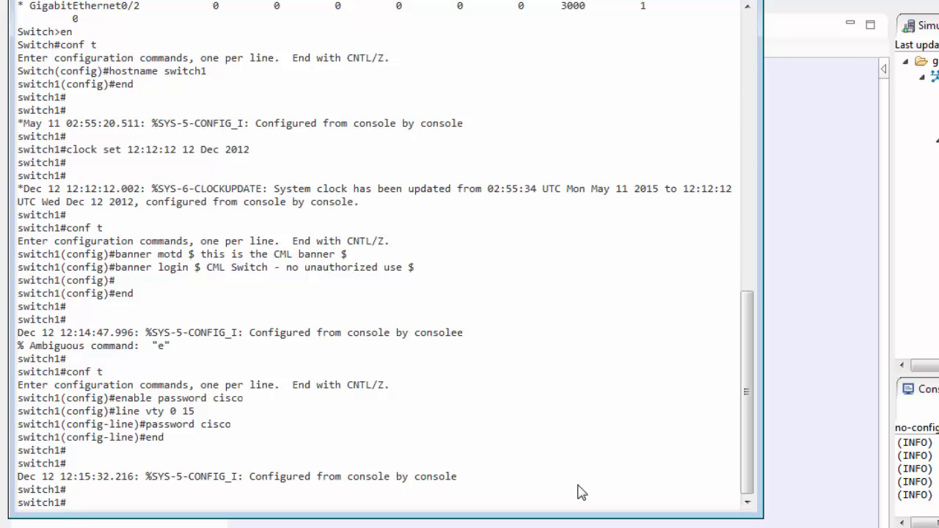
- Give interface gig0/1 the description 'connect to R1'
type("c")
type("onf t")
key("Return")
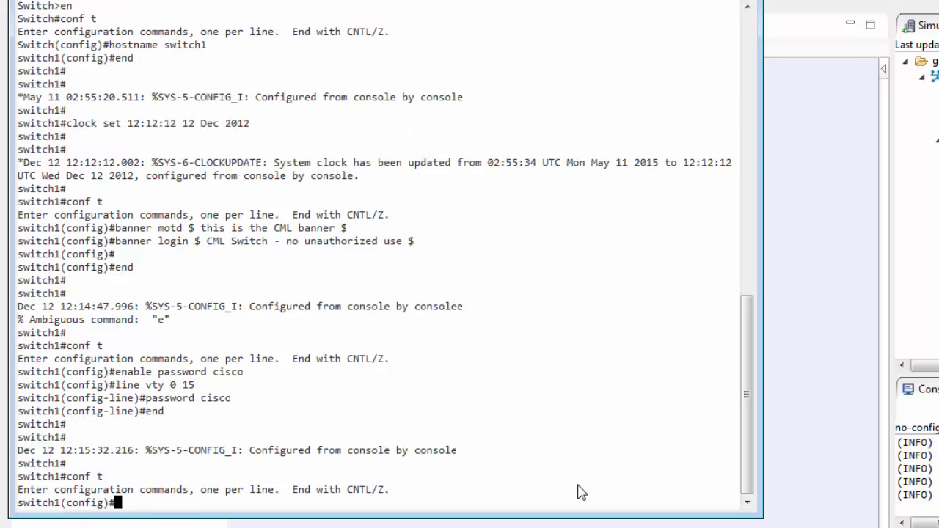
type("int")
key("Tab")
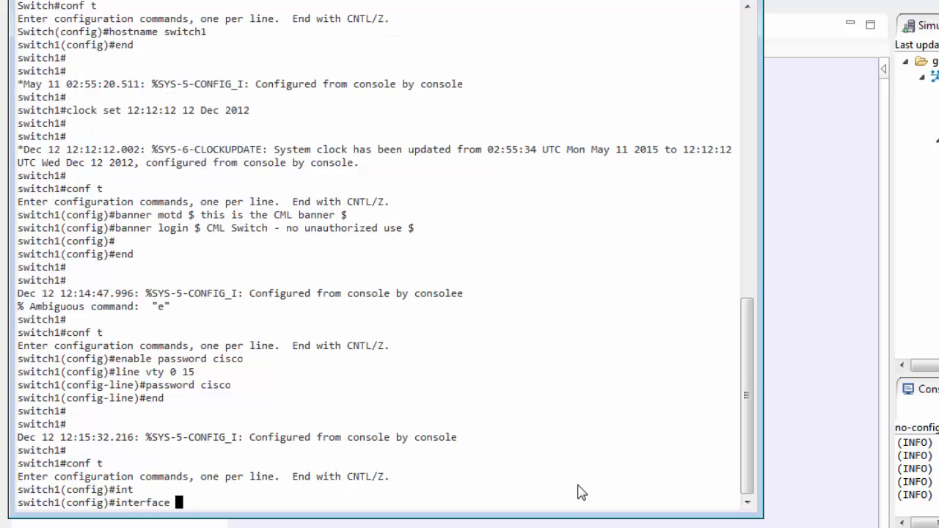
type("gig0/1")
key("Return")
type("desc")
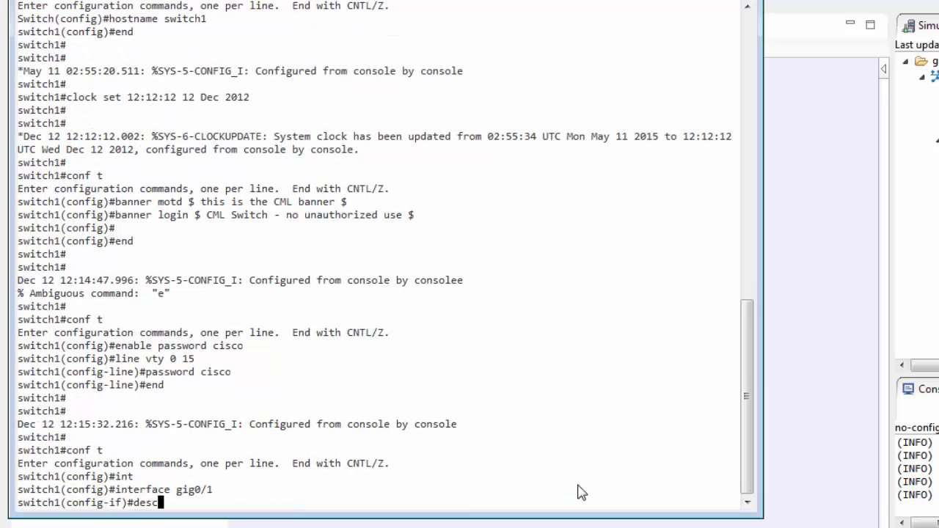
type(" connect to R1")
key("Return")
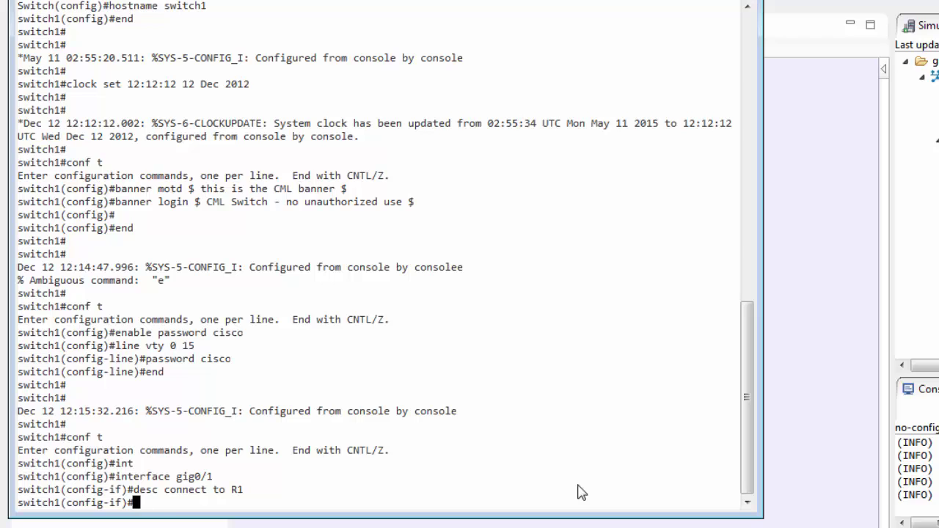
- Make gig0/1 a routed port with address 10.0.0.1 255.255.255.0
type("no switchport")
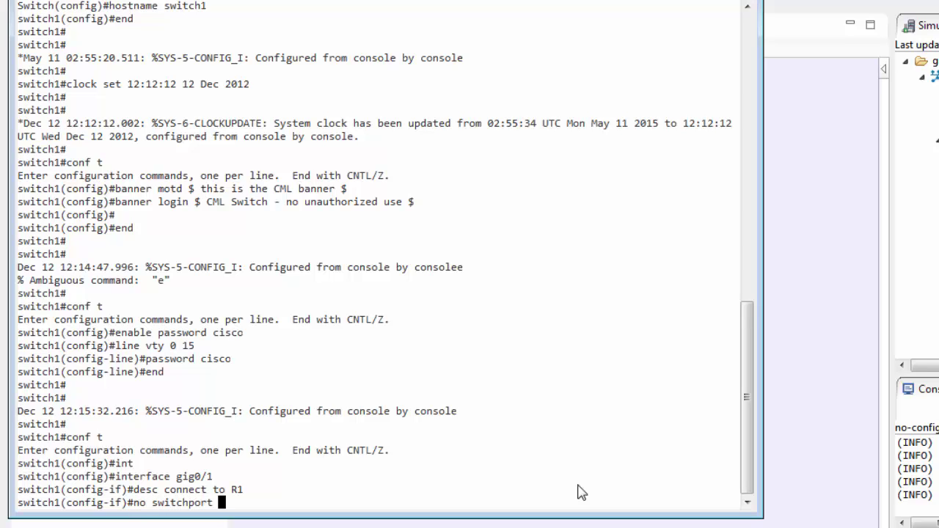
key("Return")
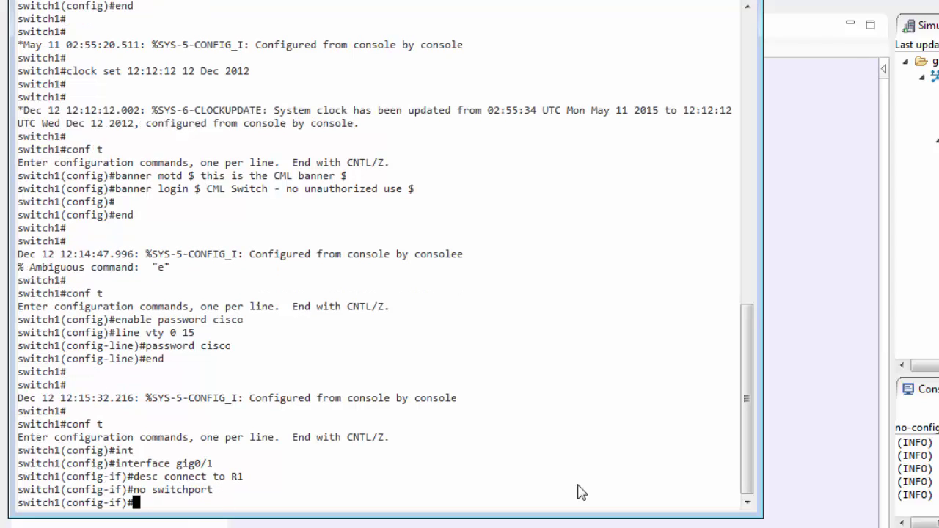
type("ip addres")
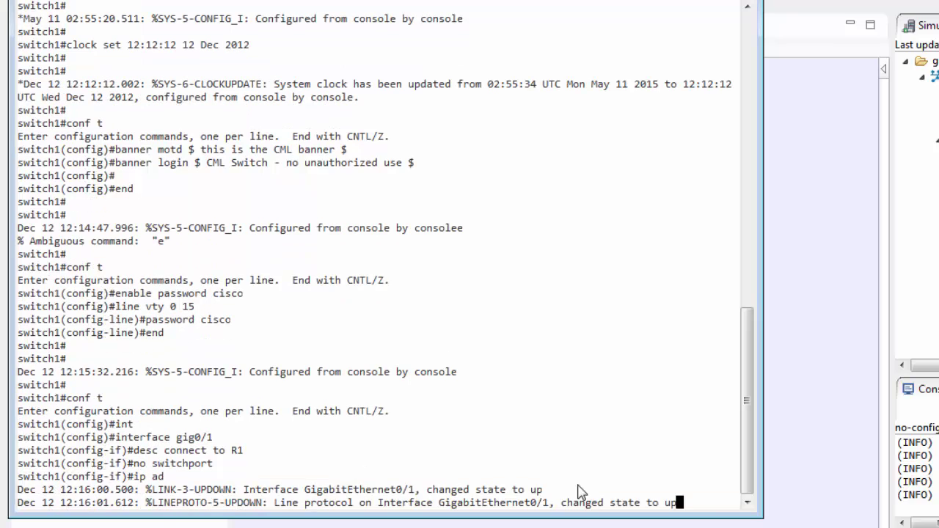
type("s 10.0.0.1 255")
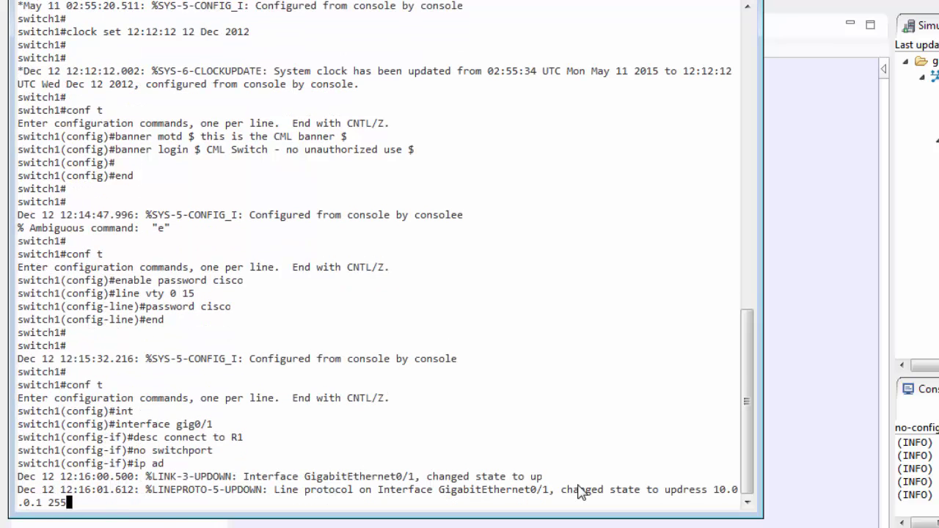
type(".255.255.0")
key("Return")
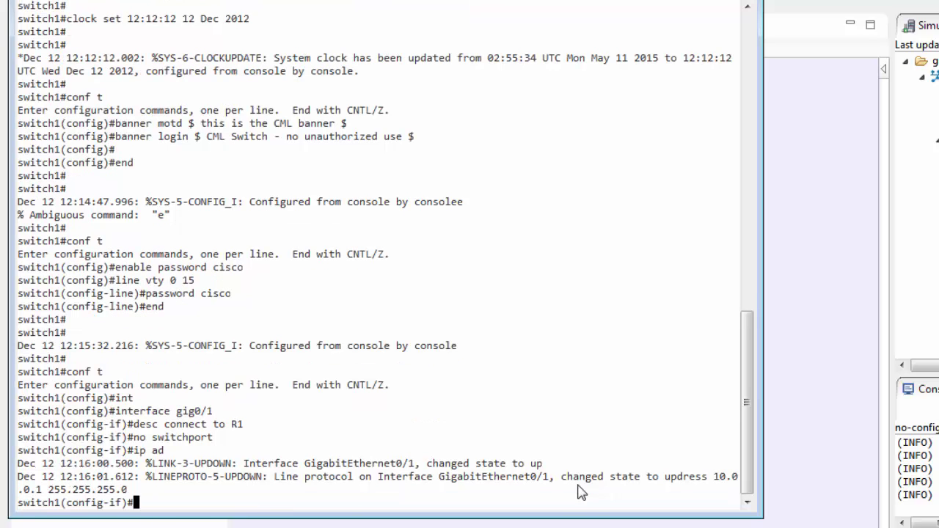
key("Return")
key("Up")
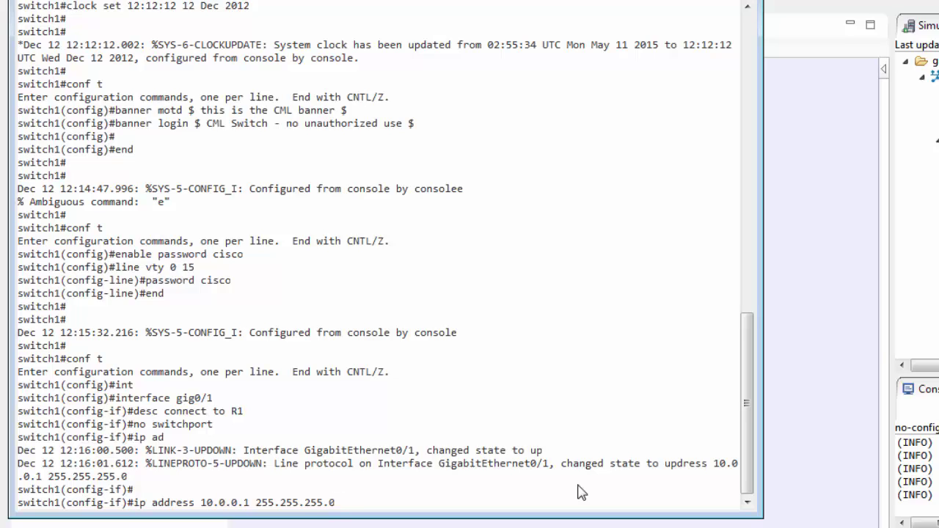
left_click_drag(561, 463, 672, 466)
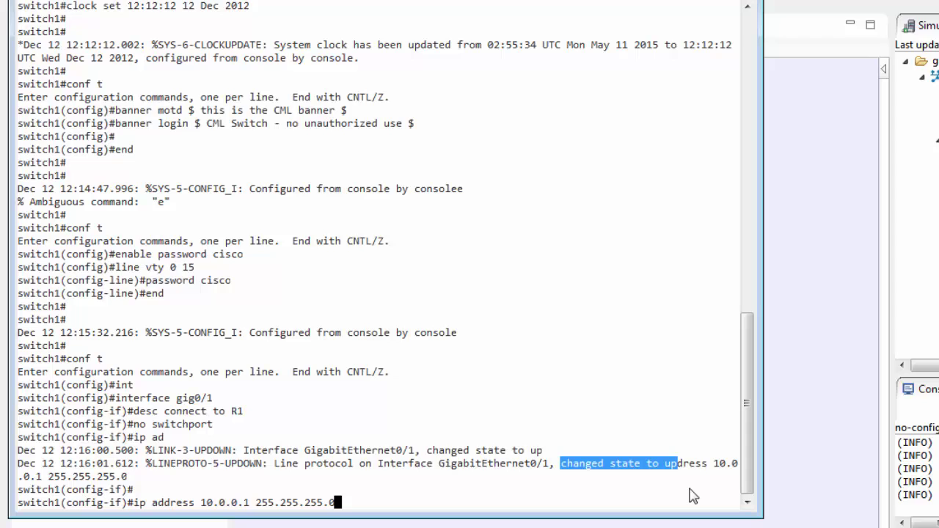
left_click(646, 482)
key("Return")
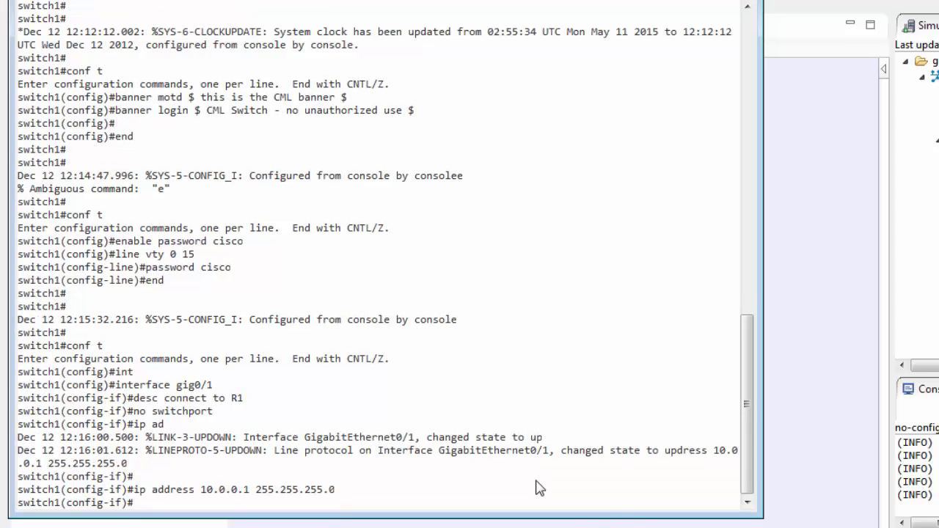
type("end")
key("Return")
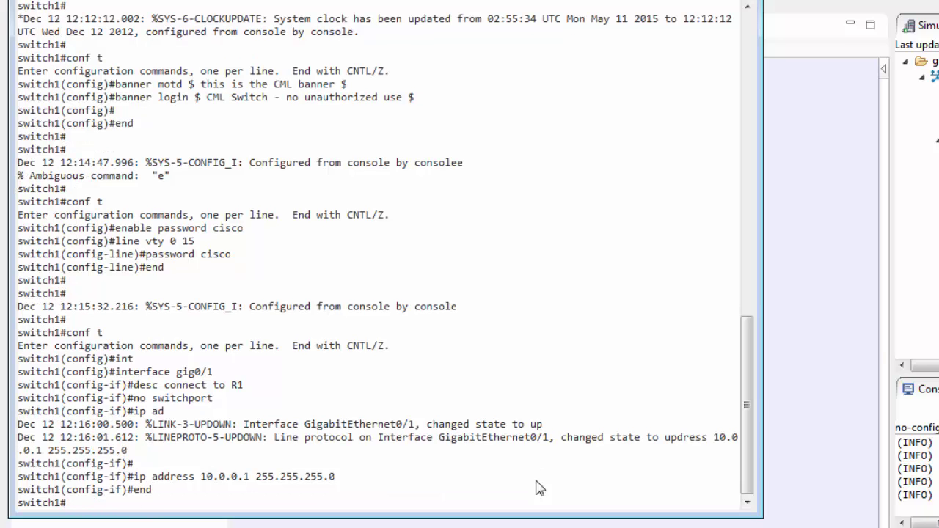
- Turn on ICMP packet debugging on switch1 with debug ip icmp
type("deb")
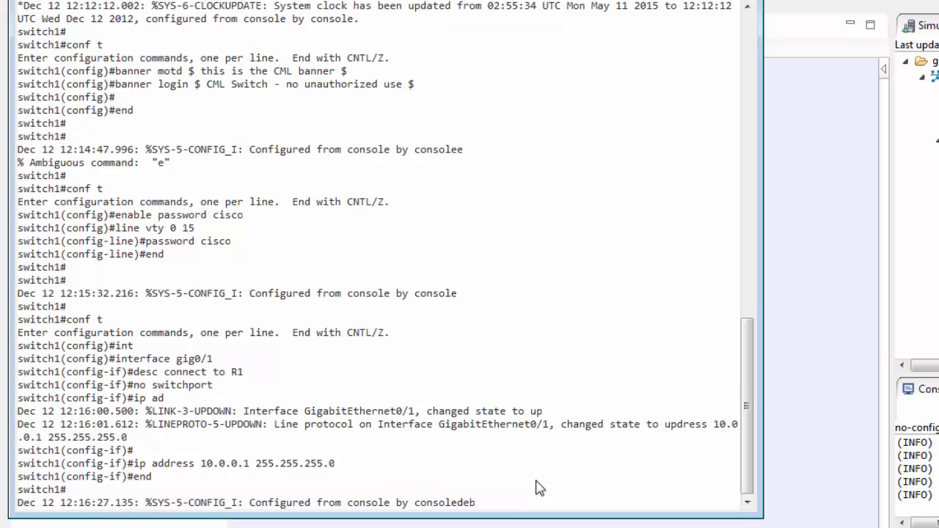
type("ug ip")
key("Left")
key("Left")
key("Left")
key("Left")
key("Left")
key("Left")
key("Left")
key("Left")
key("ctrl+k")
key("Return")
key("Return")
key("Return")
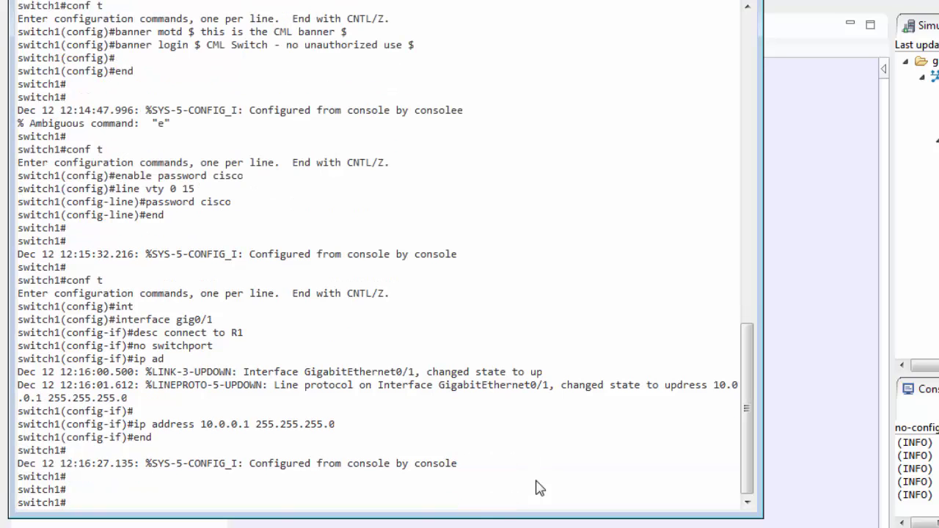
type("debug ip icmp")
key("Return")
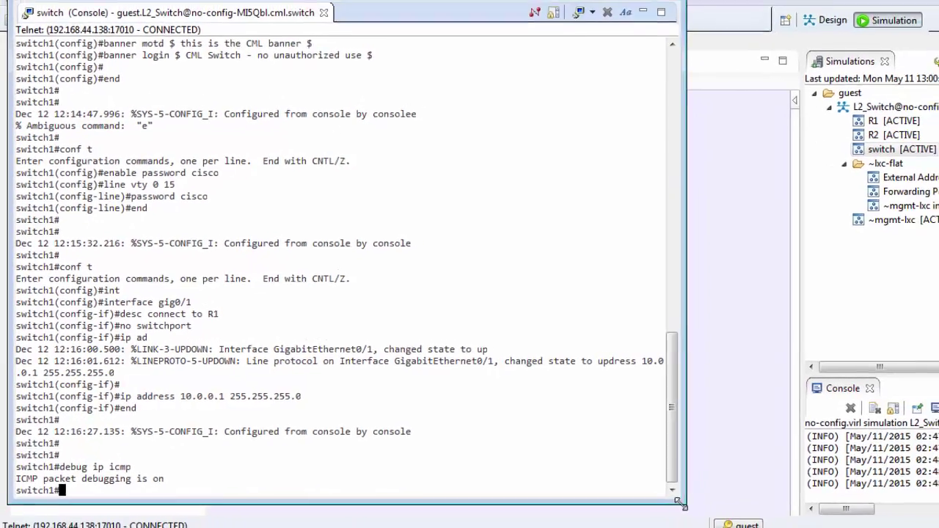
- Shrink the switch console window to reveal the topology with R2
left_click_drag(761, 517, 630, 412)
left_click_drag(490, 342, 466, 289)
scroll(341, 231, "down", 6)
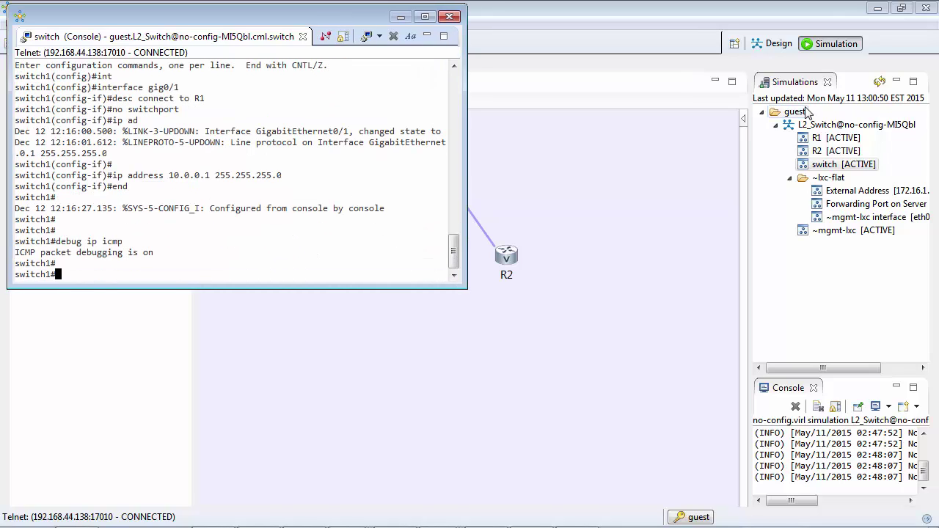
- Open a Telnet session to R1's Console port and answer 'no' to the initial configuration dialog
right_click(818, 139)
mouse_move(817, 169)
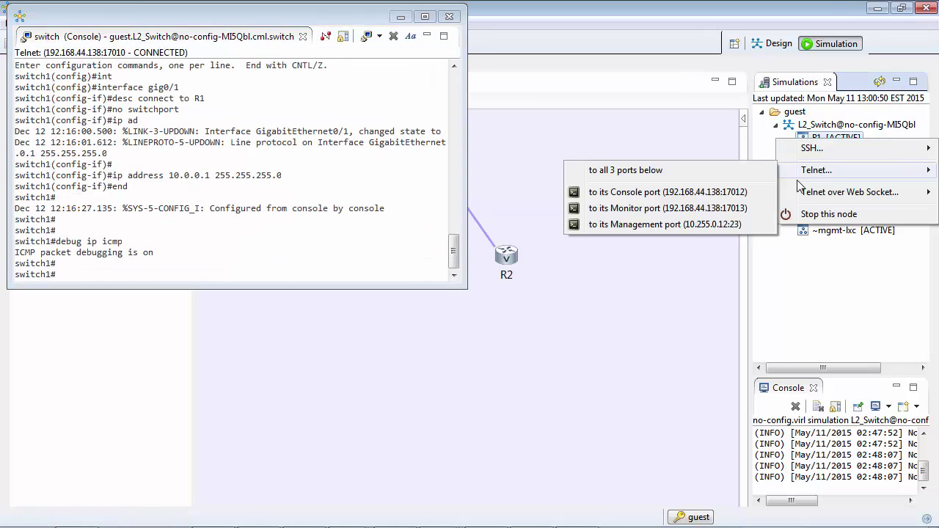
left_click(705, 194)
left_click_drag(668, 357, 553, 95)
key("Return")
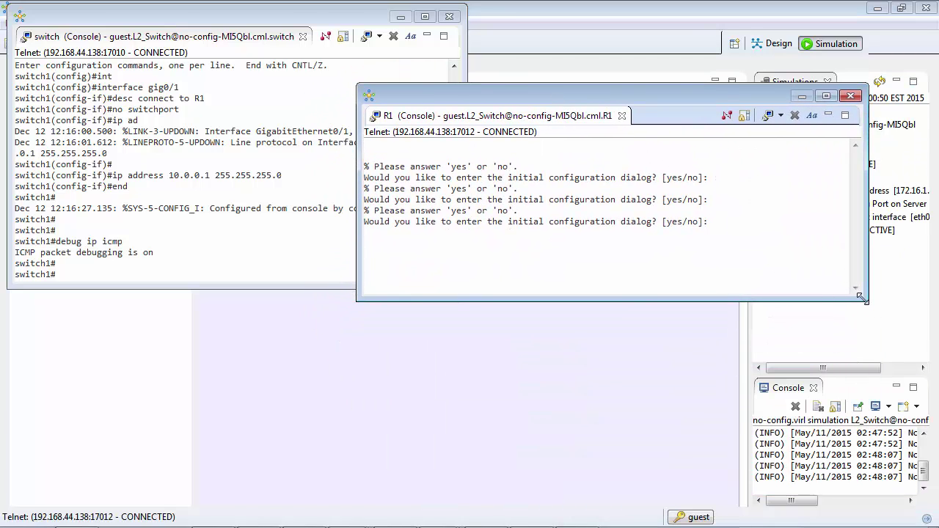
left_click_drag(868, 301, 863, 424)
type("no")
key("Return")
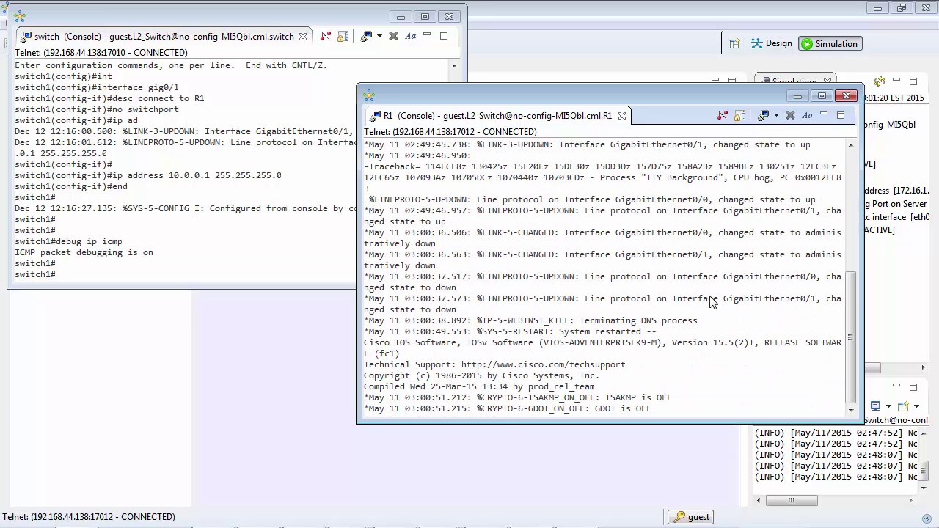
key("Return")
key("Return")
key("Return")
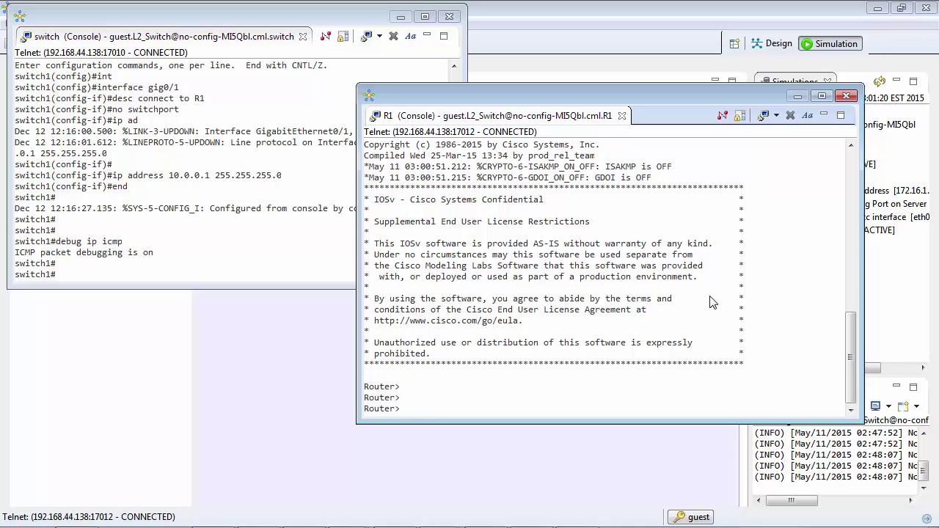
key("Return")
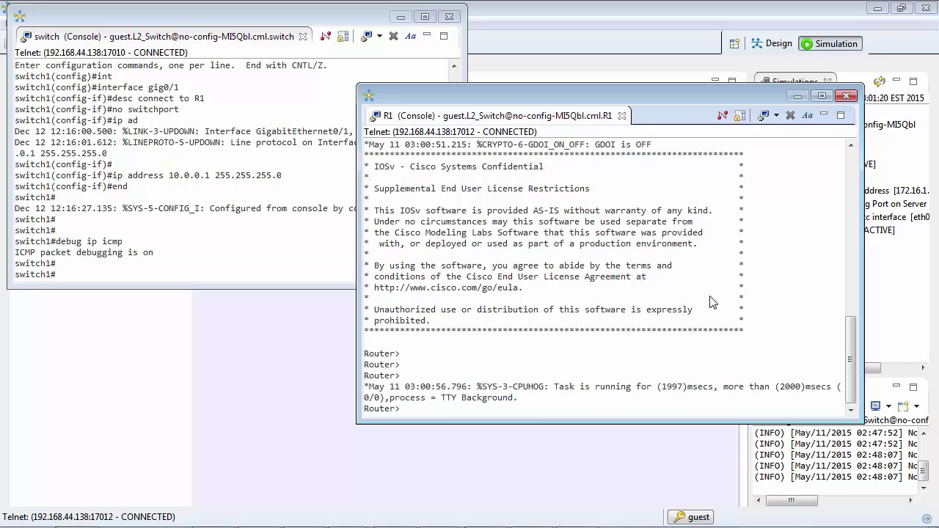
key("Return")
- Enter privileged mode with the enable password, then set the hostname to r1 in global config
type("en")
key("Return")
type("cisco")
key("Return")
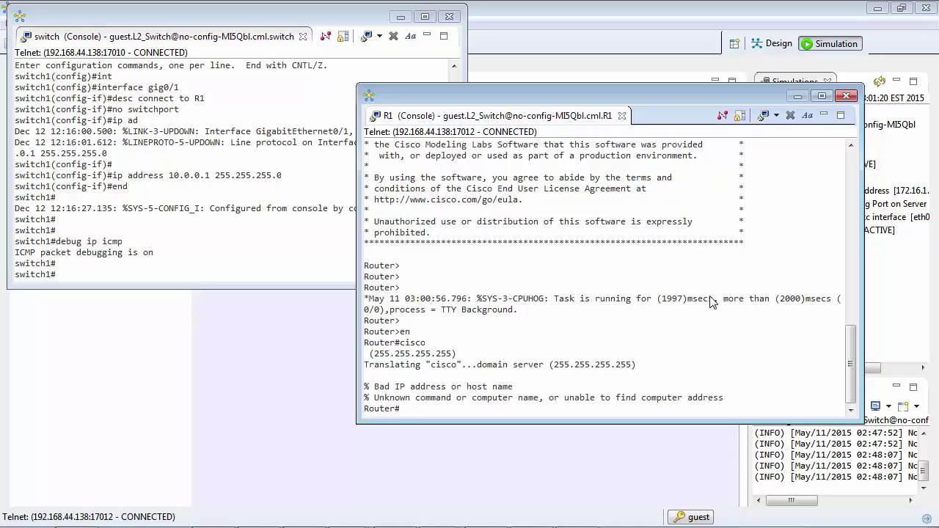
key("Return")
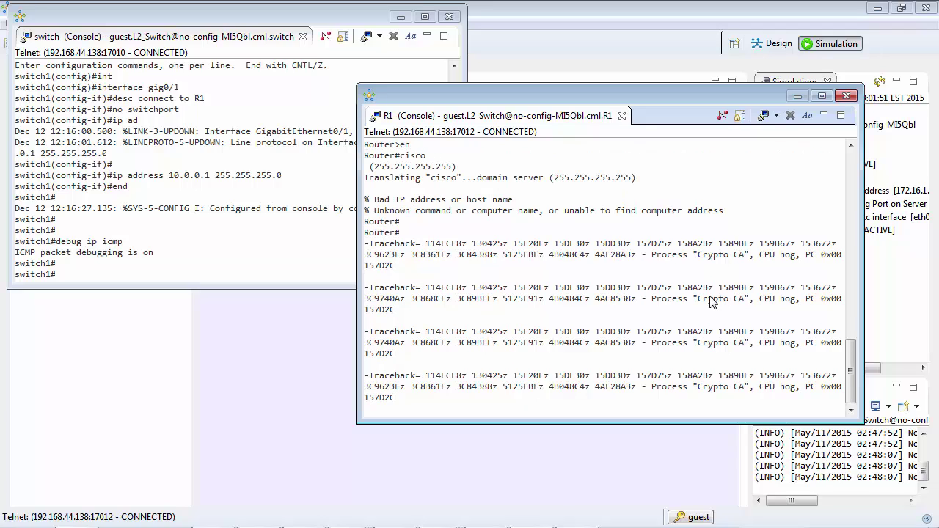
type("conf t")
key("Return")
type("hostna")
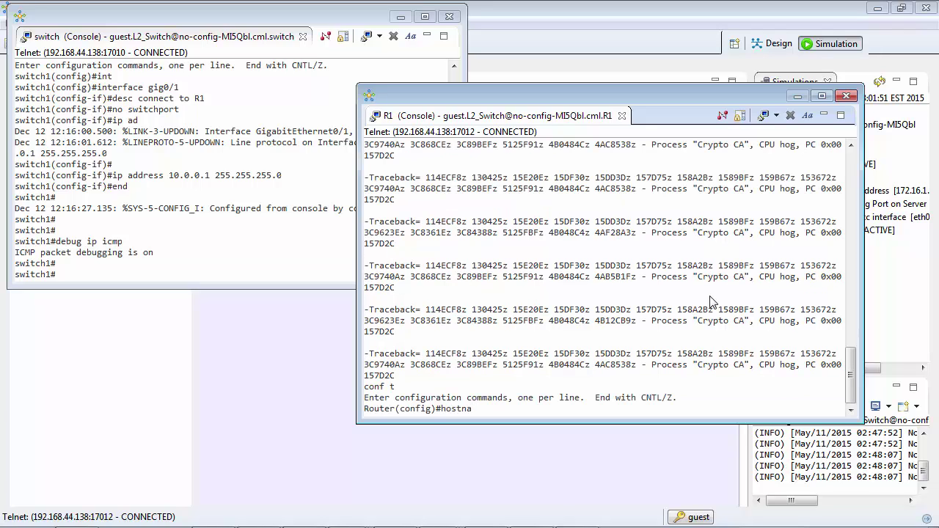
type("me r1")
key("Return")
key("Return")
key("Return")
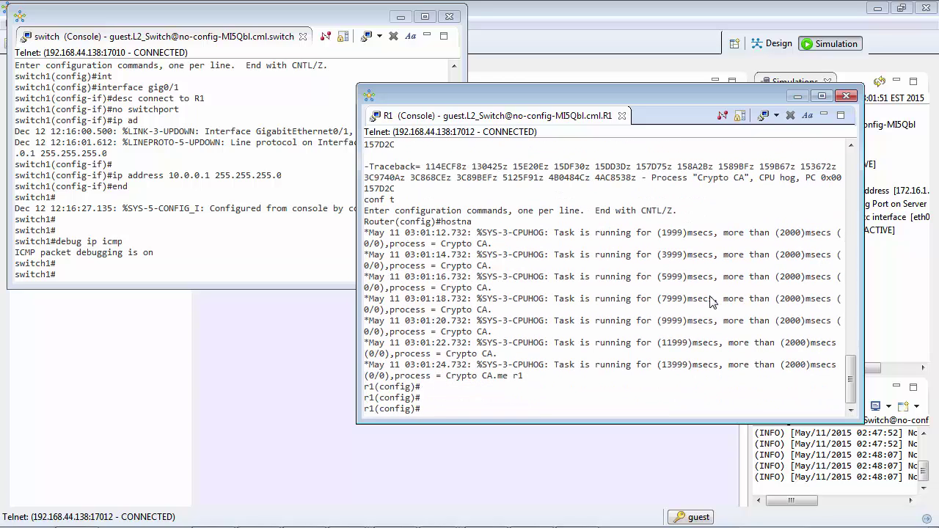
- Reopen R1's console over Telnet in a larger window
left_click(846, 97)
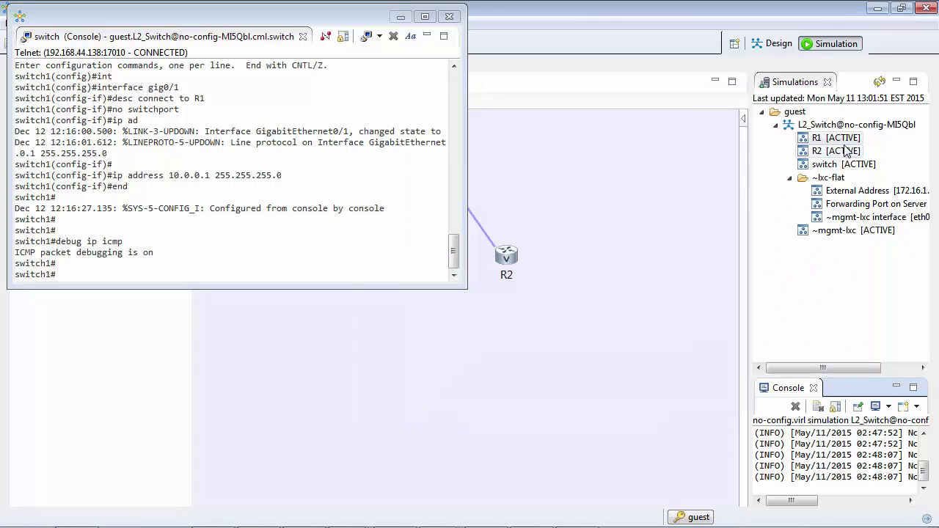
right_click(835, 138)
mouse_move(836, 182)
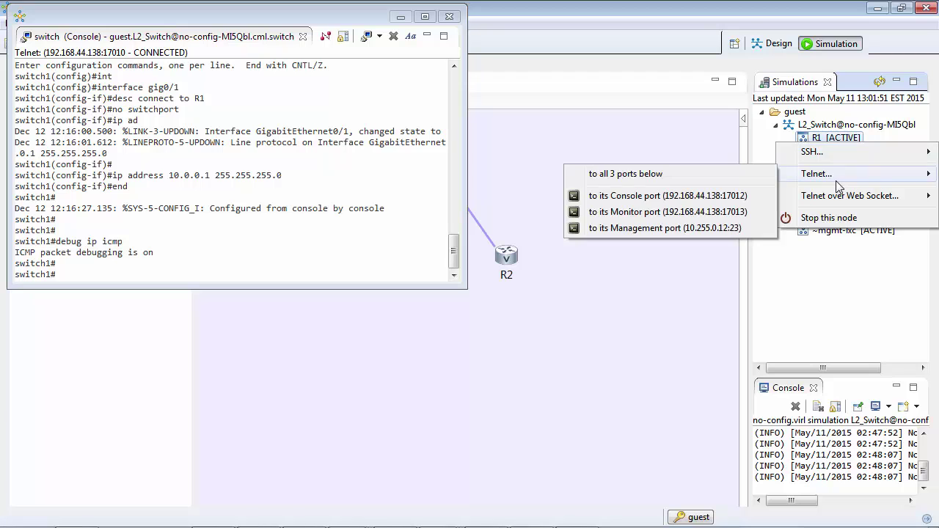
left_click(682, 196)
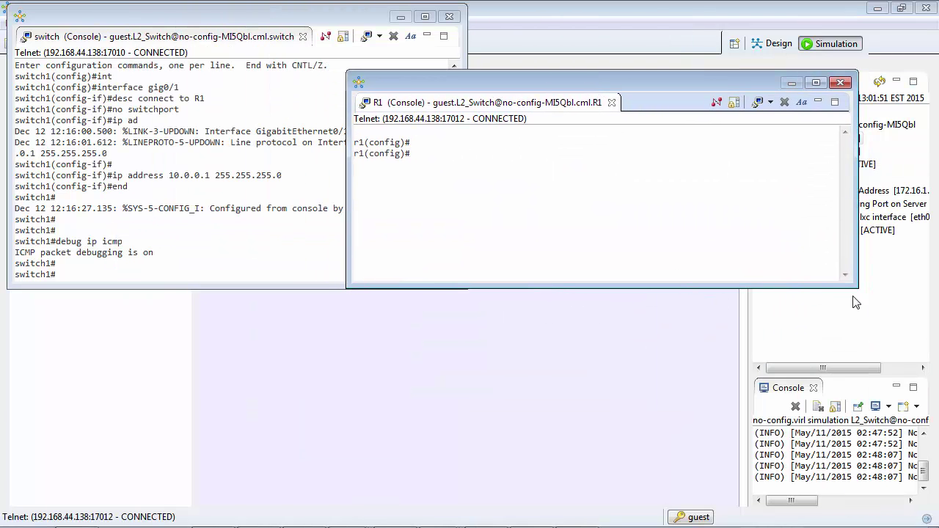
left_click_drag(855, 296, 864, 490)
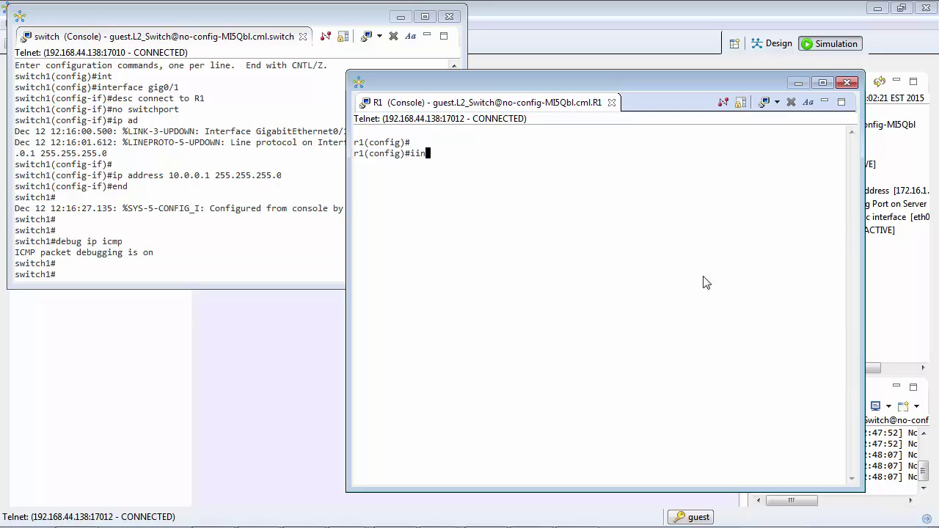
- Address R1's gig0/1 as 10.0.0.2 255.255.255.0, bring it up with no shut, and end
key("BackSpace")
key("BackSpace")
type("nt gig0/1")
key("Return")
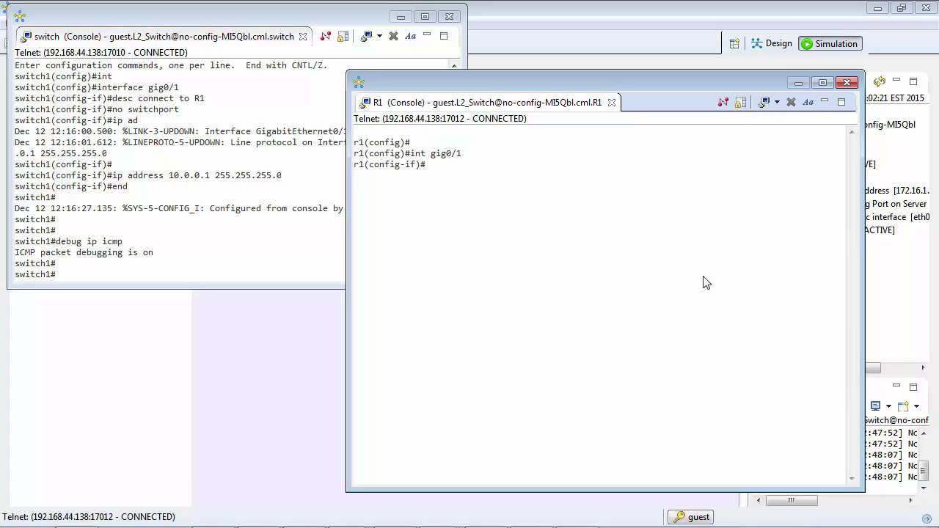
type("ip add 10.0.0.2 255.255.255.")
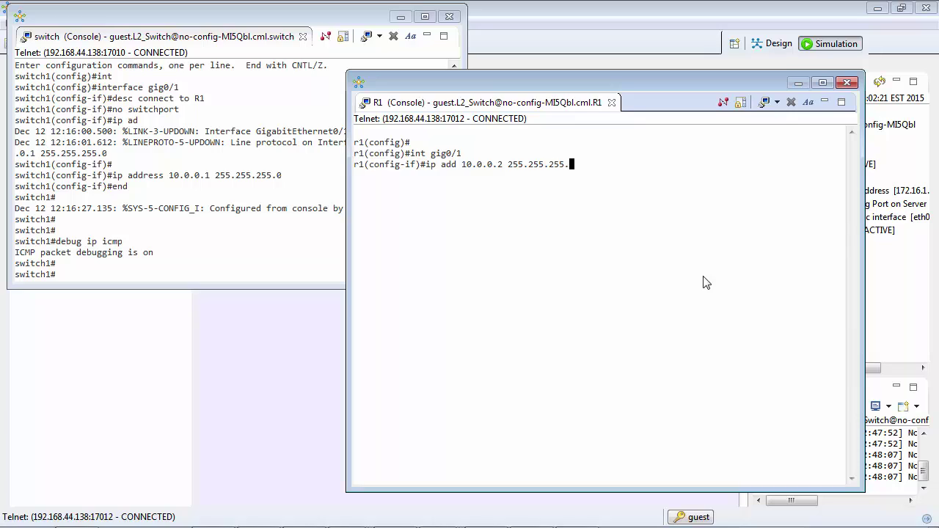
type("0")
key("Return")
type("no shut")
key("Return")
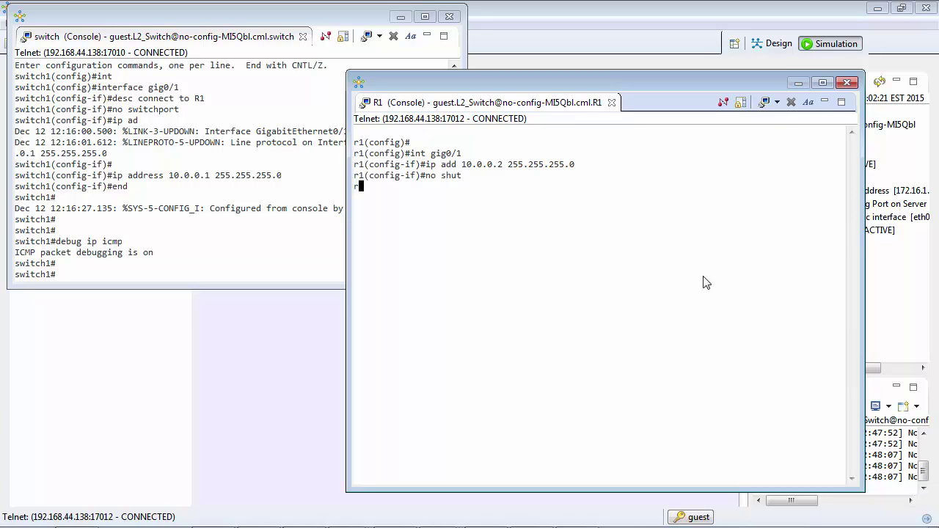
type("end")
key("Return")
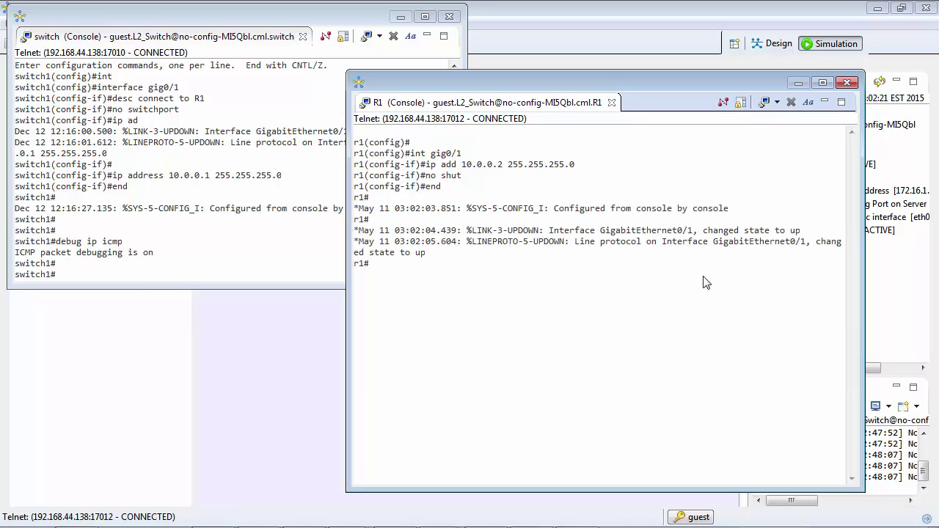
- On R1, run sh ip int bri and sh ip route, then ping 10.0.0.1
key("Return")
type("sh ip int bri")
key("Return")
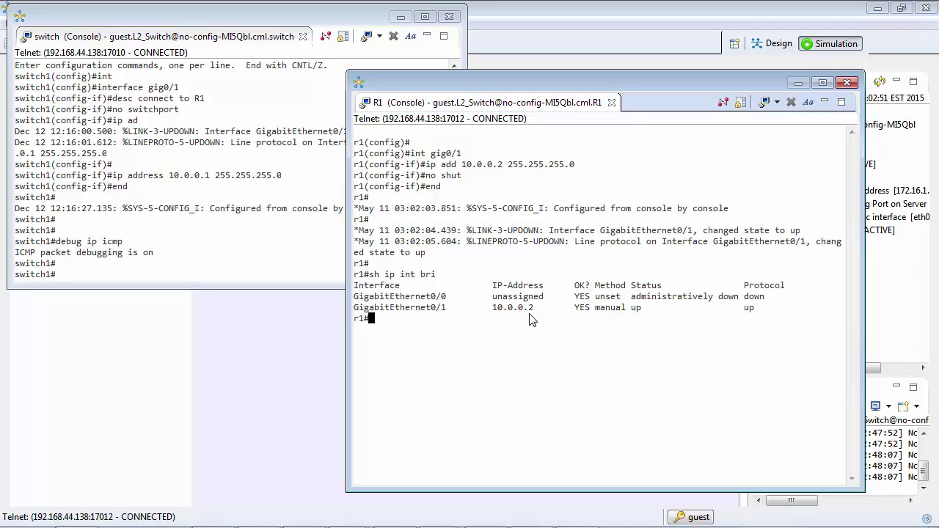
type("sh ip route")
key("Return")
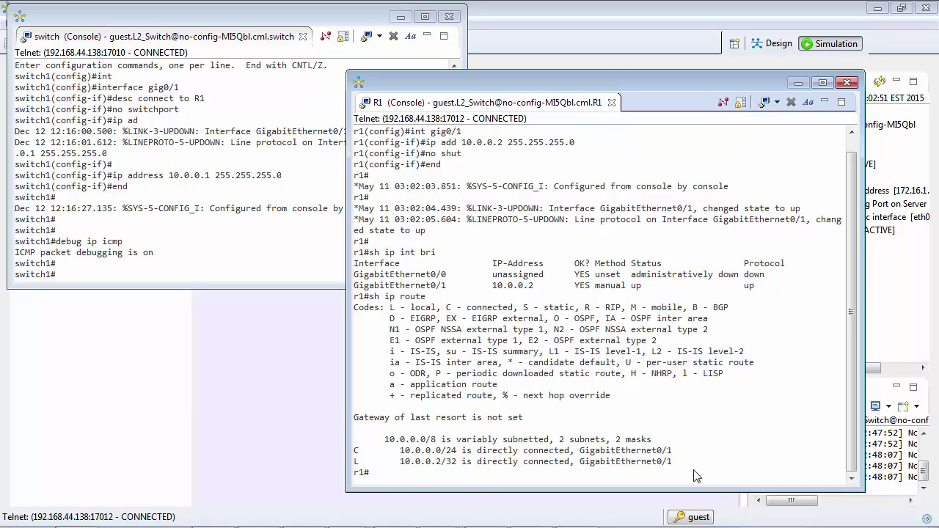
type("ping 10.0.0.1")
key("Return")
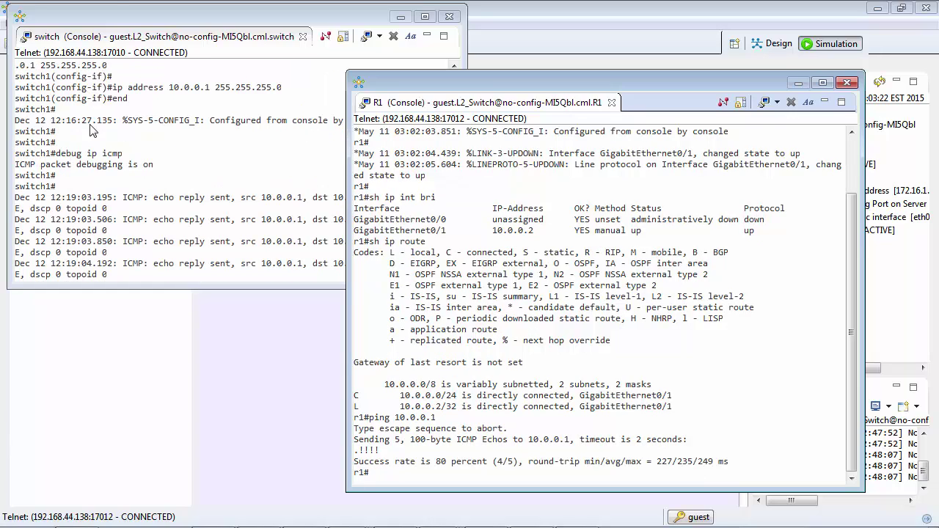
- Widen the switch console, then display R1's ARP table with sh ip arp
left_click(225, 129)
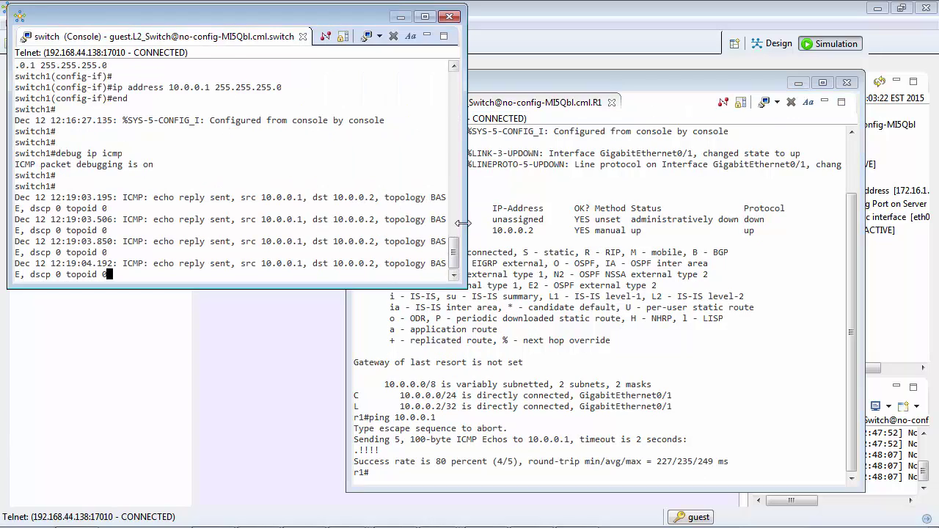
left_click_drag(465, 234, 520, 224)
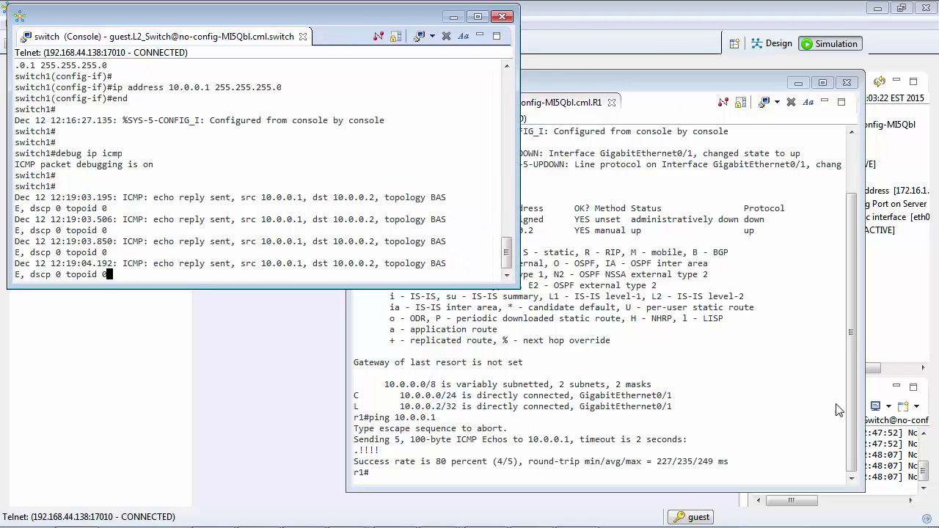
left_click(558, 389)
type("sh ip arp")
key("Return")
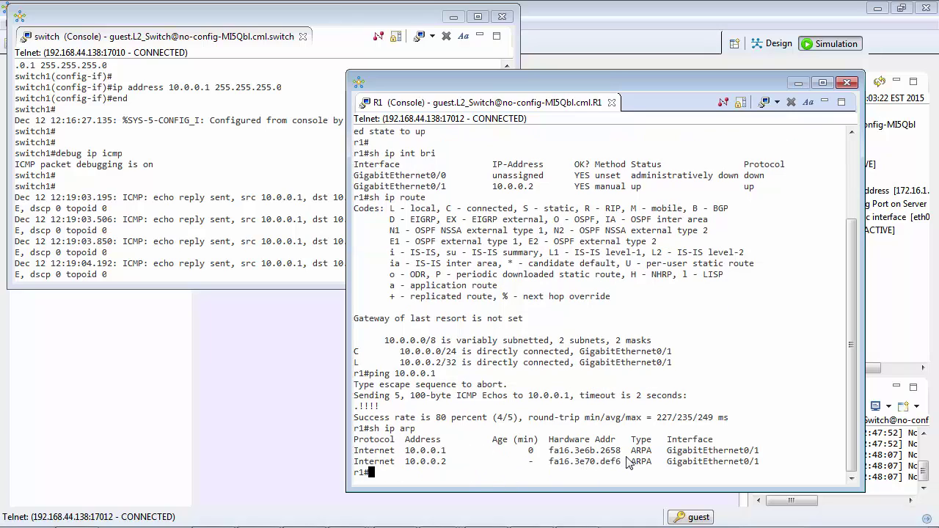
- Show the switch's GigabitEthernet0/1 details with sh int gi0/1 and quit the paged output
left_click(177, 197)
key("Return")
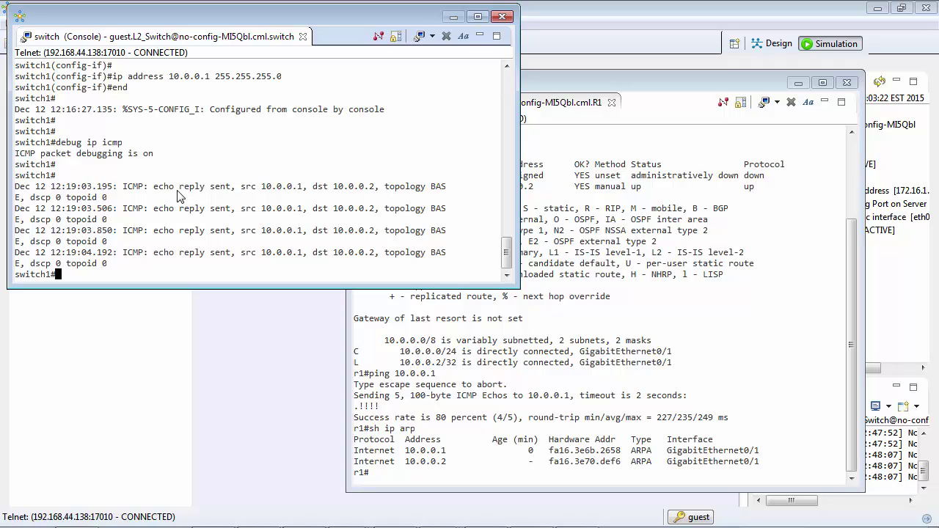
type("sh int gi0/1")
key("Return")
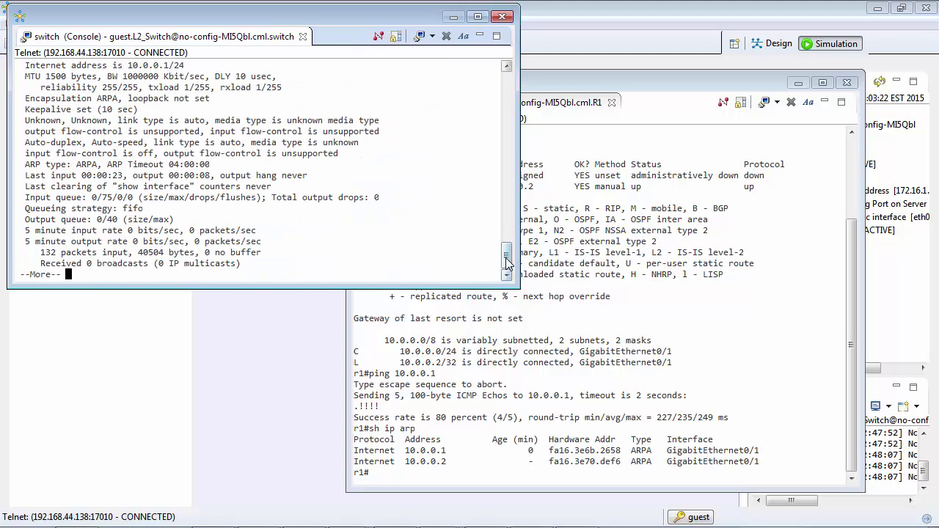
left_click_drag(508, 261, 509, 257)
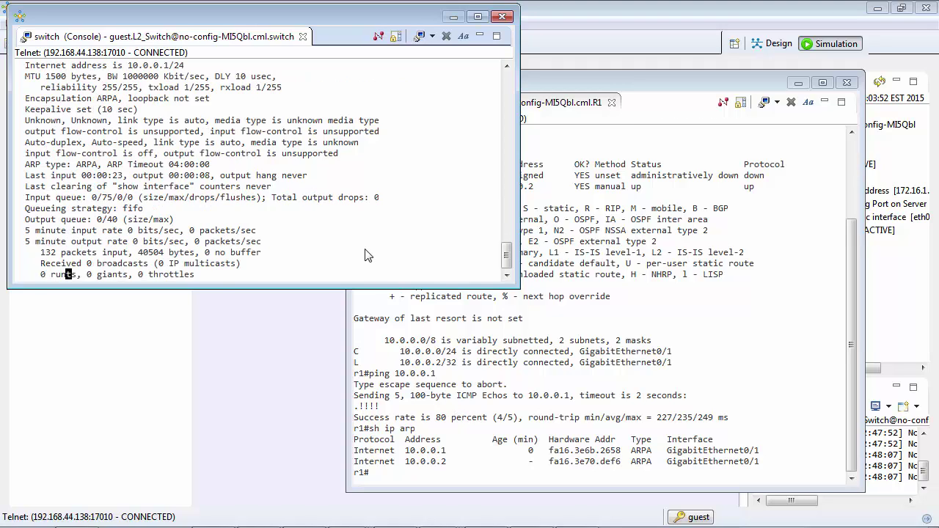
key("q")
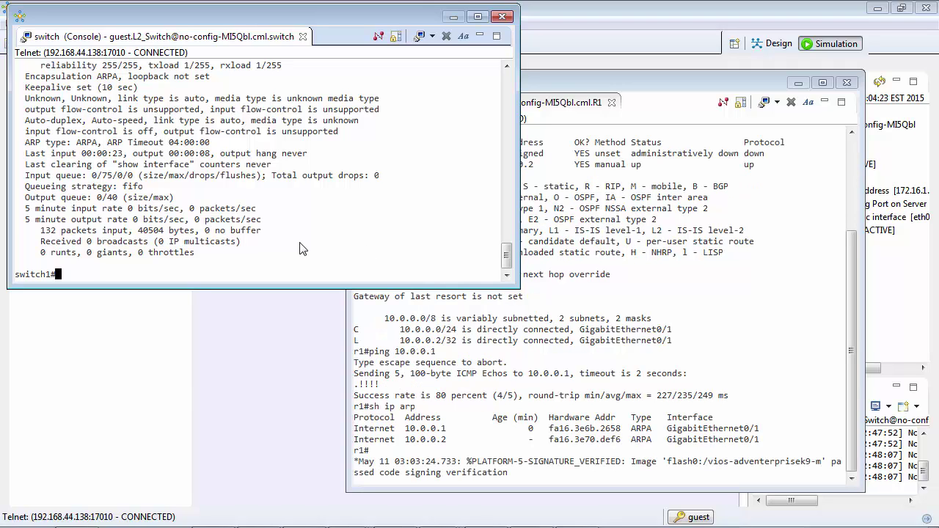
- Create VLAN 2 on the switch and name it vlan_2
type("conf t")
key("Return")
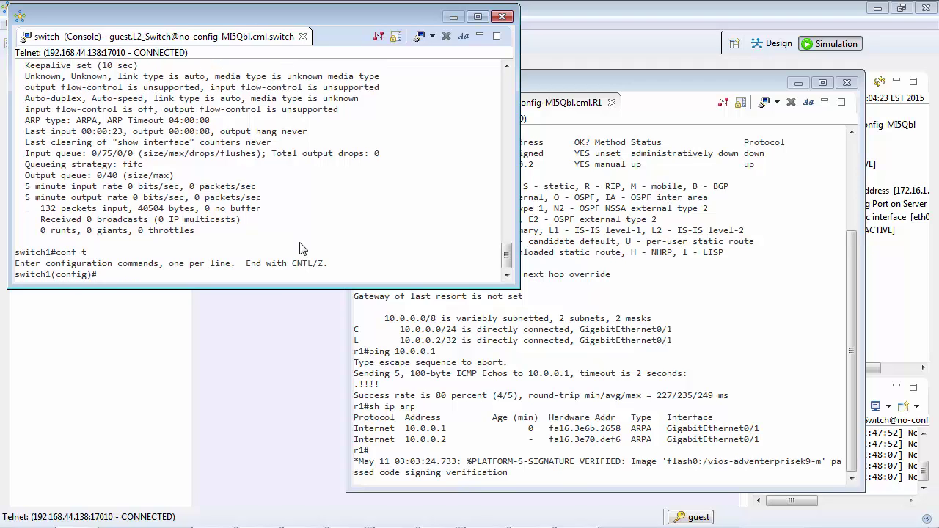
type("vlan 2")
key("Return")
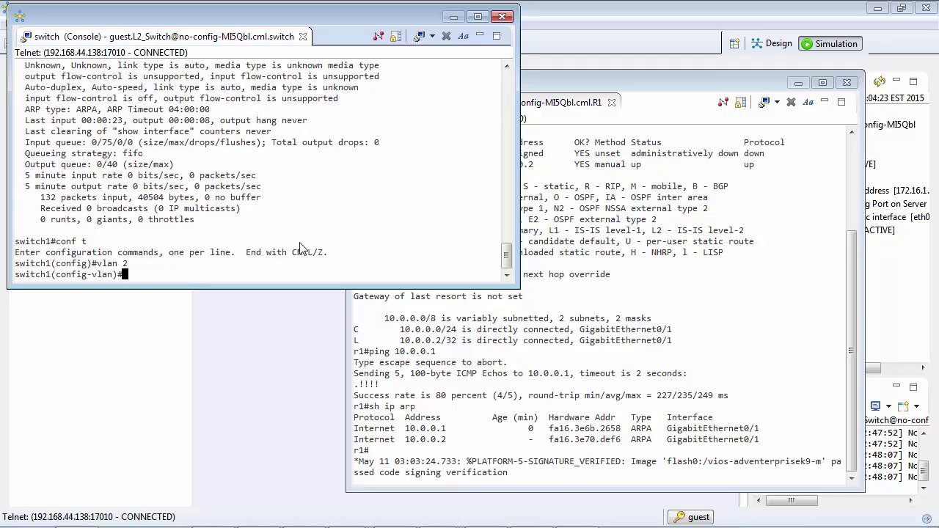
type("name vlan_2")
key("Return")
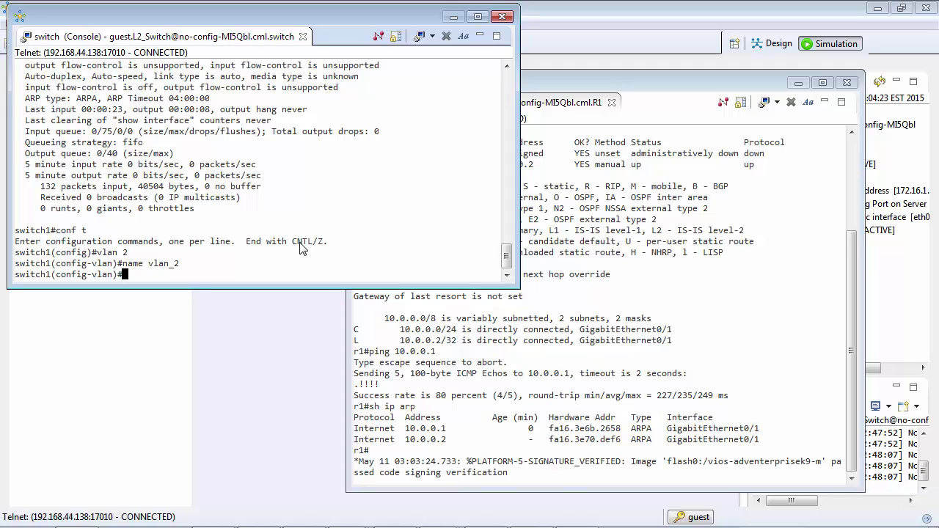
- Make Gi0/1 a switchport in access mode on VLAN 2 and exit with Ctrl+Z
type("int gig0/1")
key("Return")
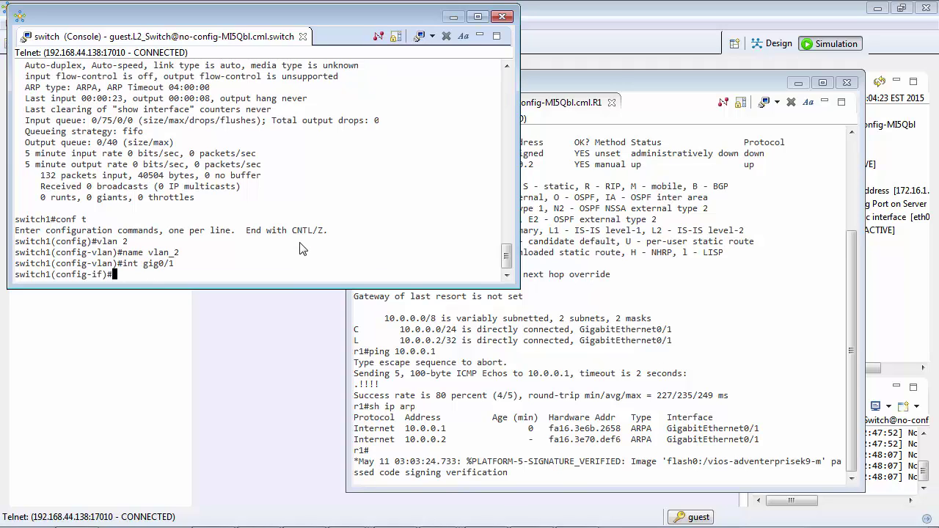
type("switchport")
key("Return")
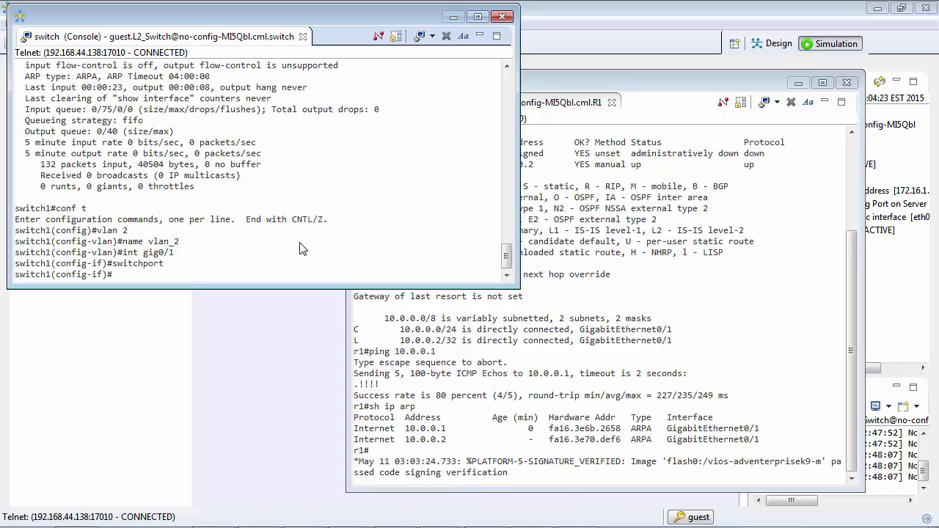
type("sw")
type("otchpr")
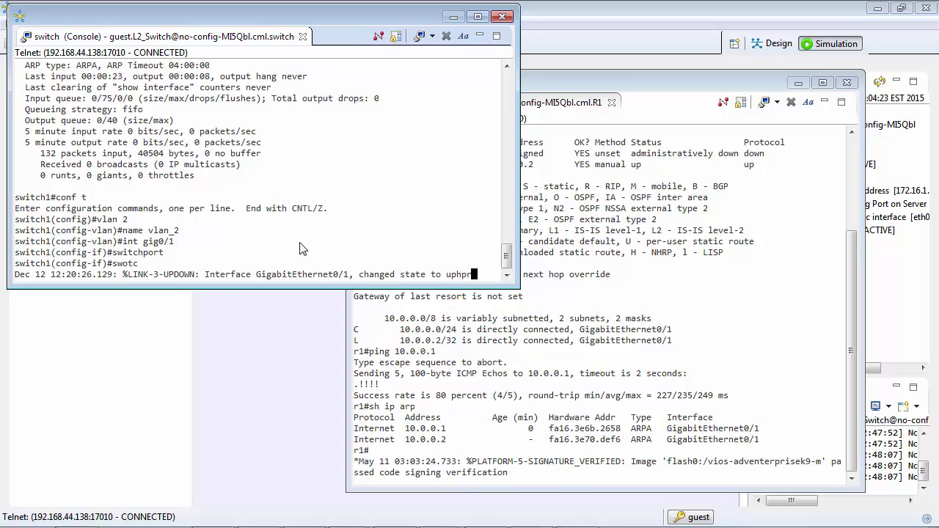
key("BackSpace")
key("BackSpace")
key("BackSpace")
key("BackSpace")
key("BackSpace")
key("BackSpace")
key("BackSpace")
key("BackSpace")
key("Return")
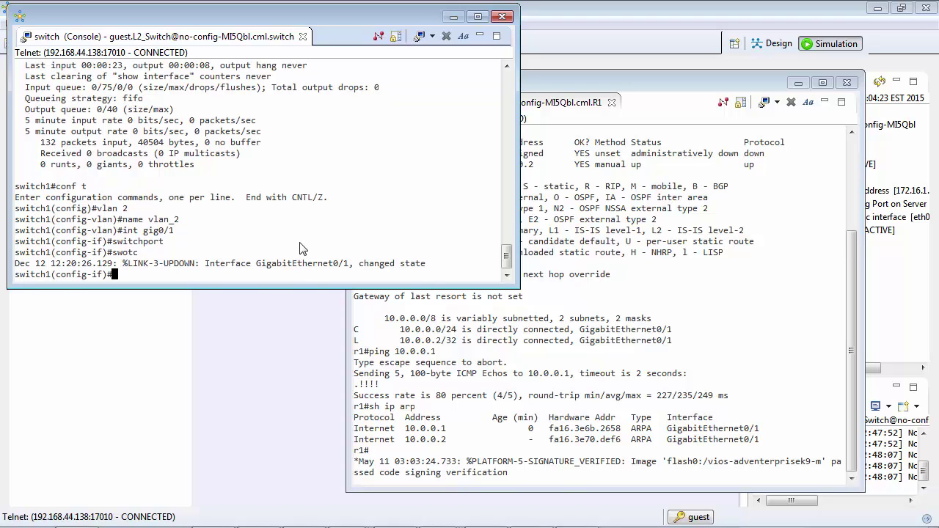
type("switchport mode access")
key("Return")
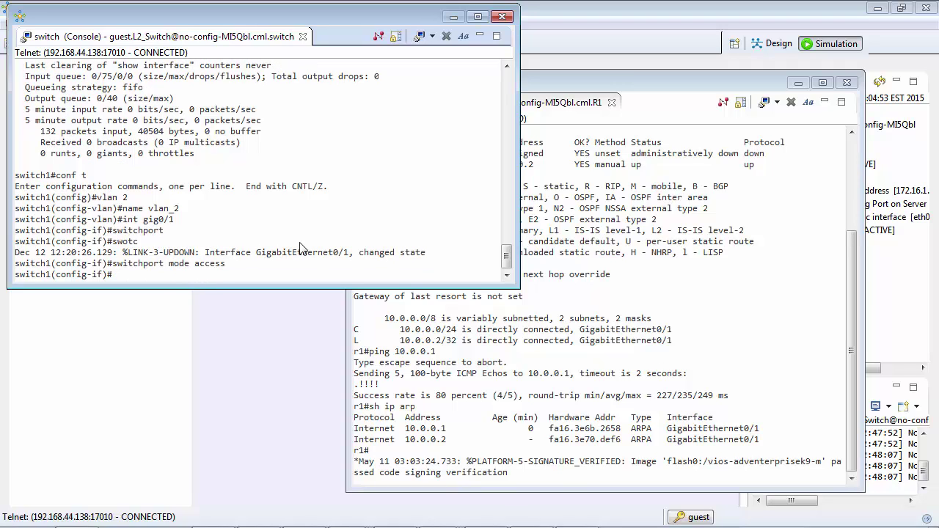
type("switchport access vlan 2")
key("Return")
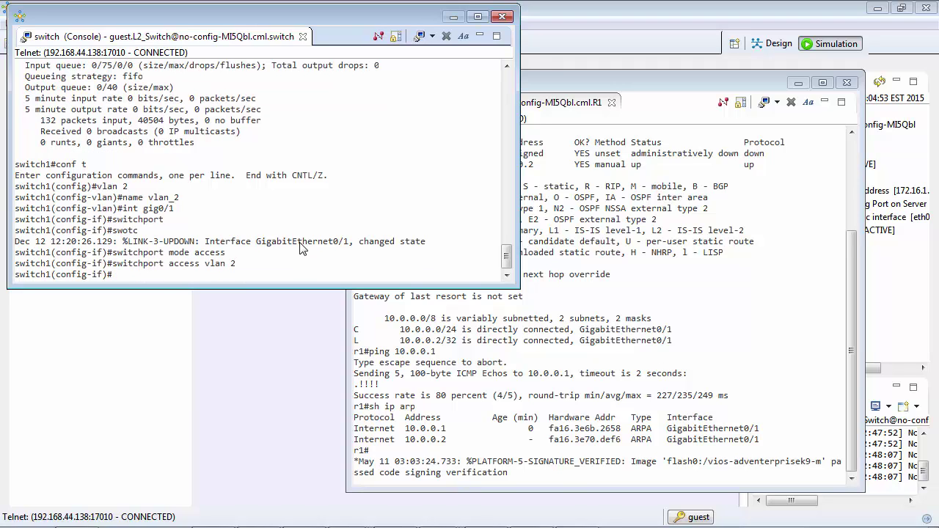
key("ctrl+z")
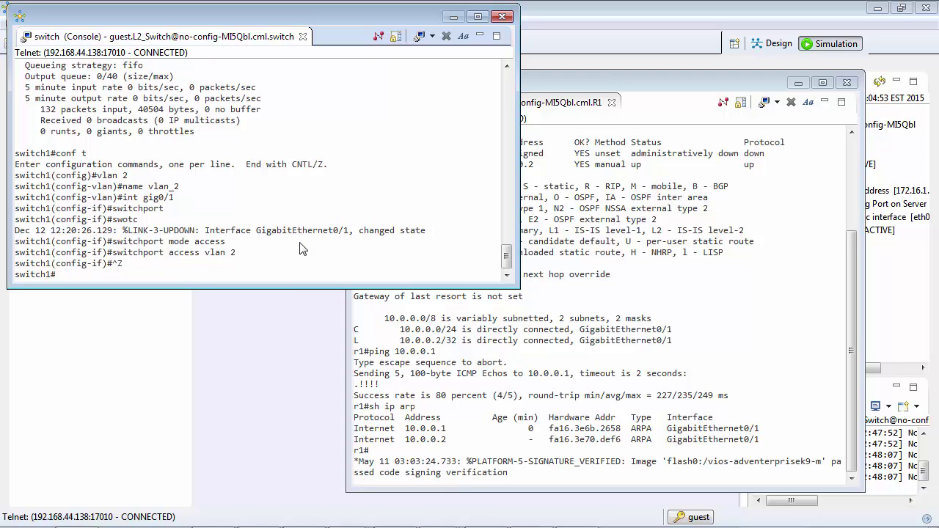
key("Return")
- Review the switch's sh vlan output, then enter configuration for interface Gi0/2
type("sh vlan")
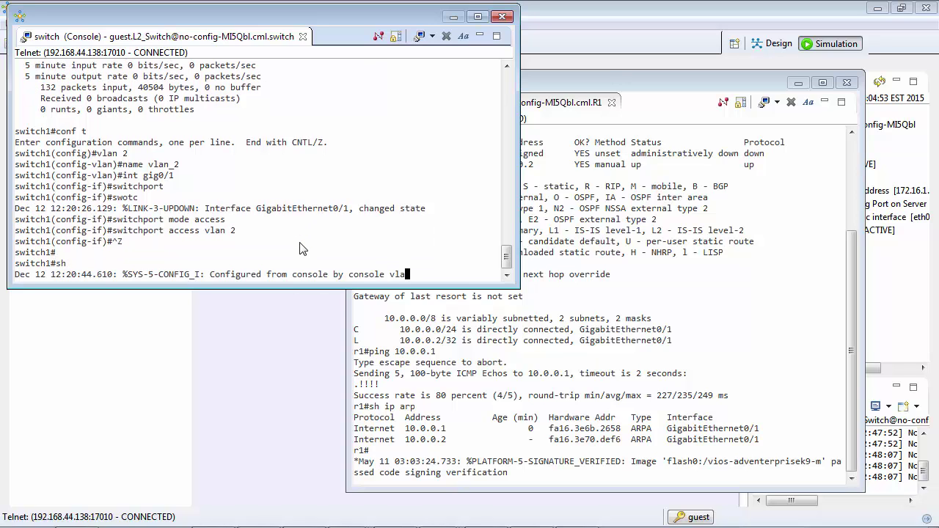
key("Return")
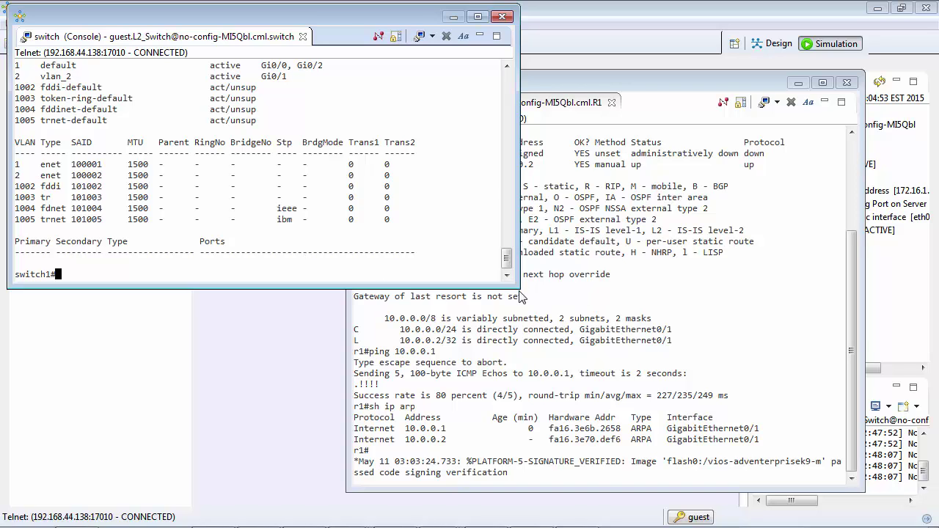
left_click_drag(519, 289, 571, 470)
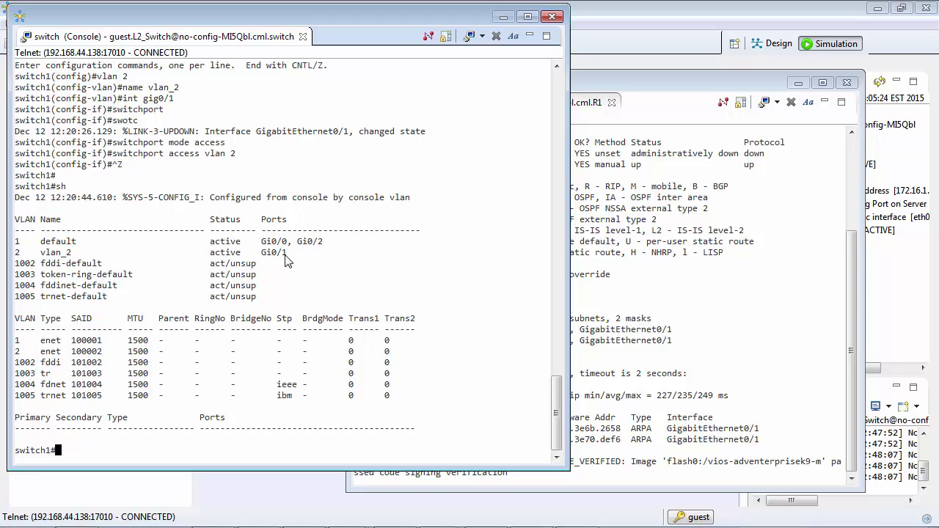
type("int gig0/2")
key("Return")
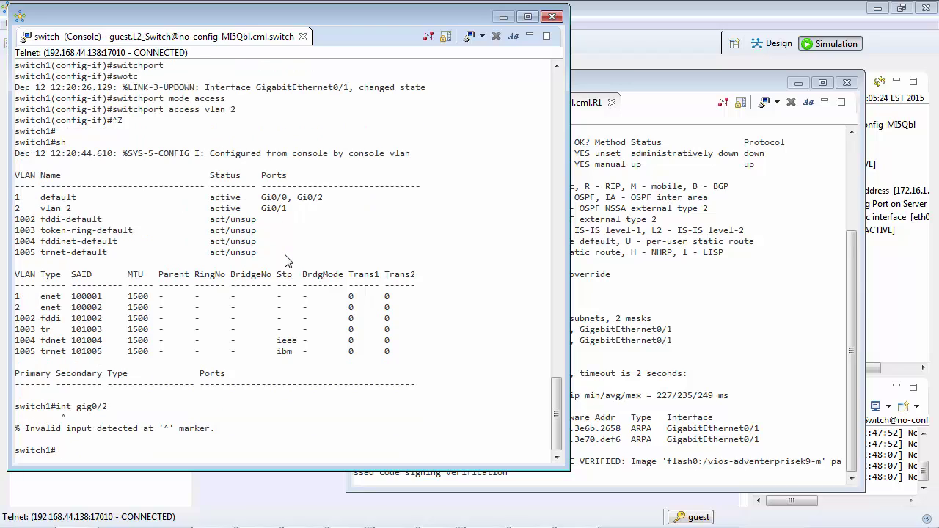
type("conf t")
key("Return")
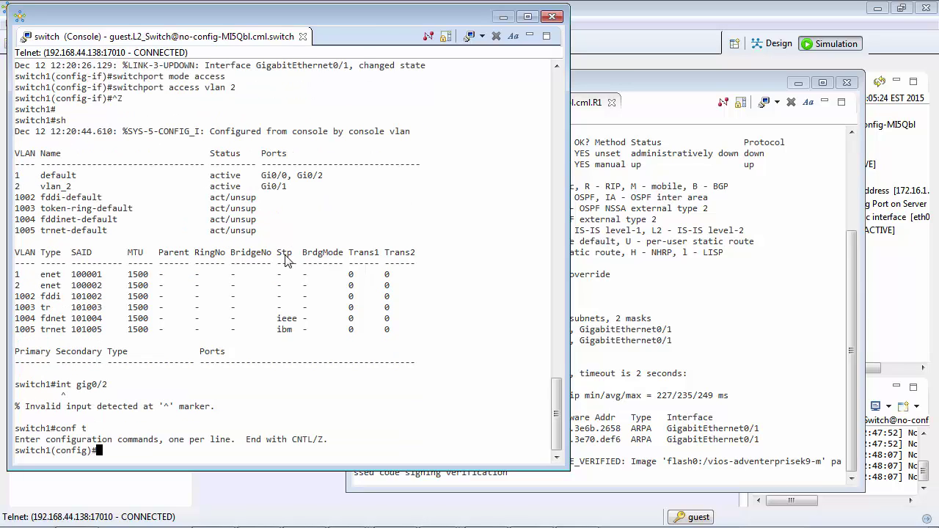
type("int gig0/2")
key("Return")
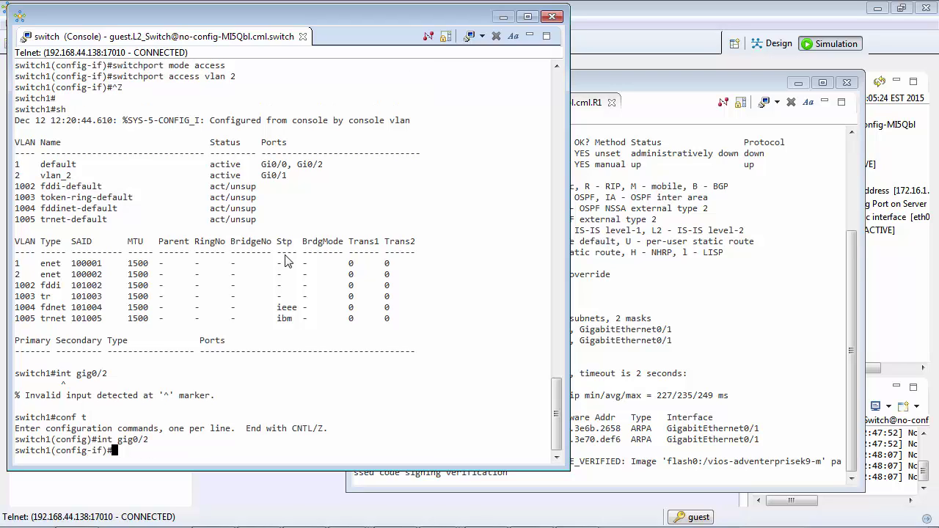
- Set Gi0/2 to switchport mode access with access VLAN 2
type("switch")
key("Tab")
type("mode access")
key("Return")
type("switch")
key("Tab")
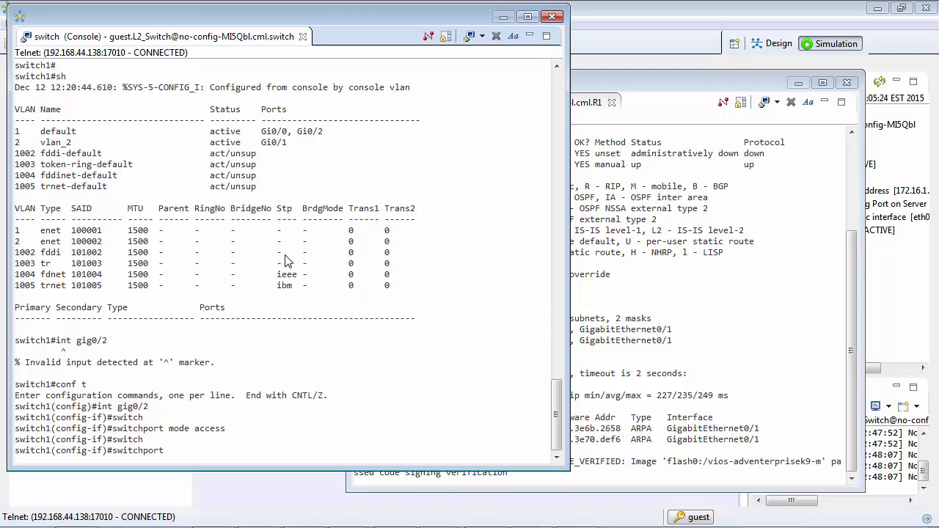
key("BackSpace")
type("access vlan 2")
key("Return")
- Leave configuration mode and confirm with sh vlan that vlan_2 holds Gi0/2 and Gi0/1
type("end")
key("Return")
key("Return")
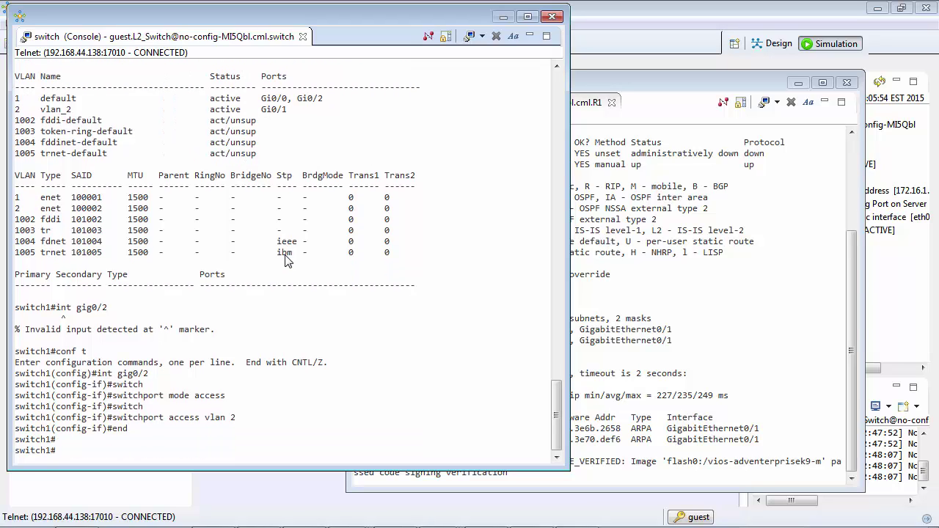
key("Return")
key("Return")
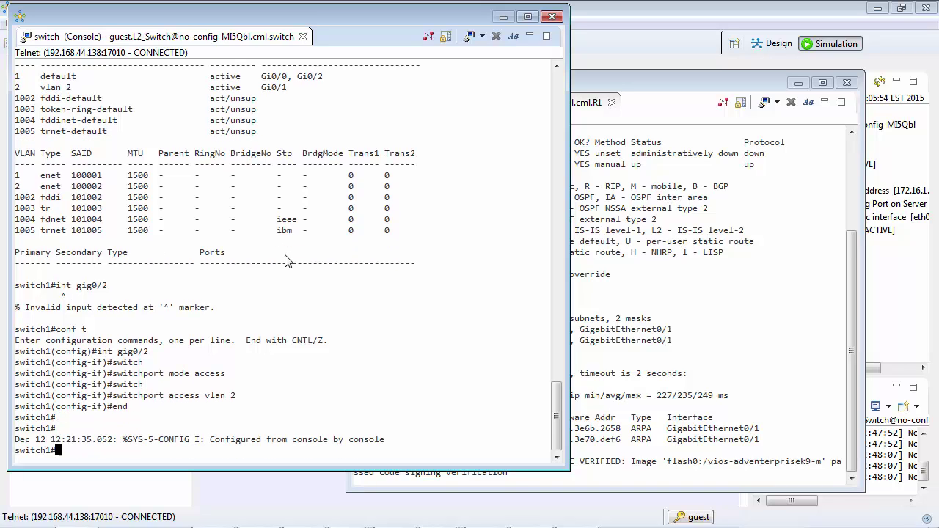
type("sh vlan")
key("Return")
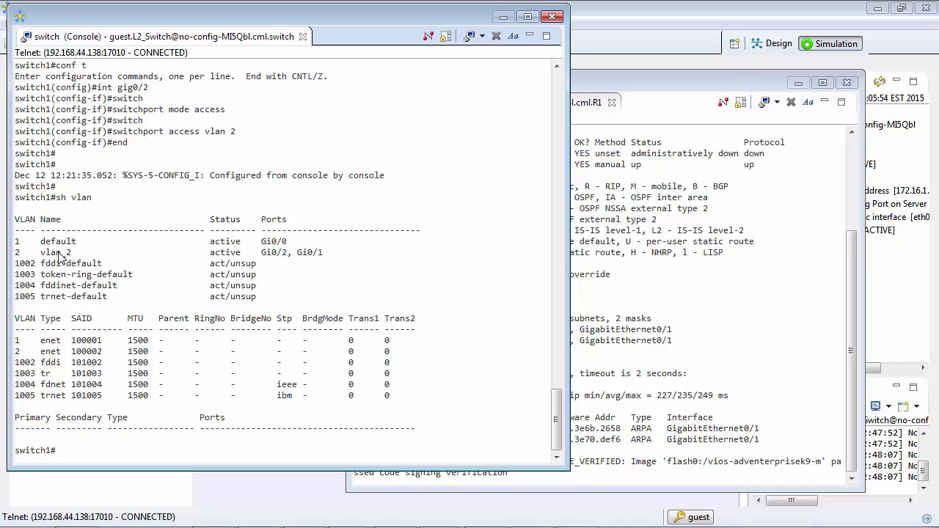
- On R1, rerun sh ip arp and ping 10.0.0.1 from history; the ping fails 0/5
left_click(681, 258)
key("Up")
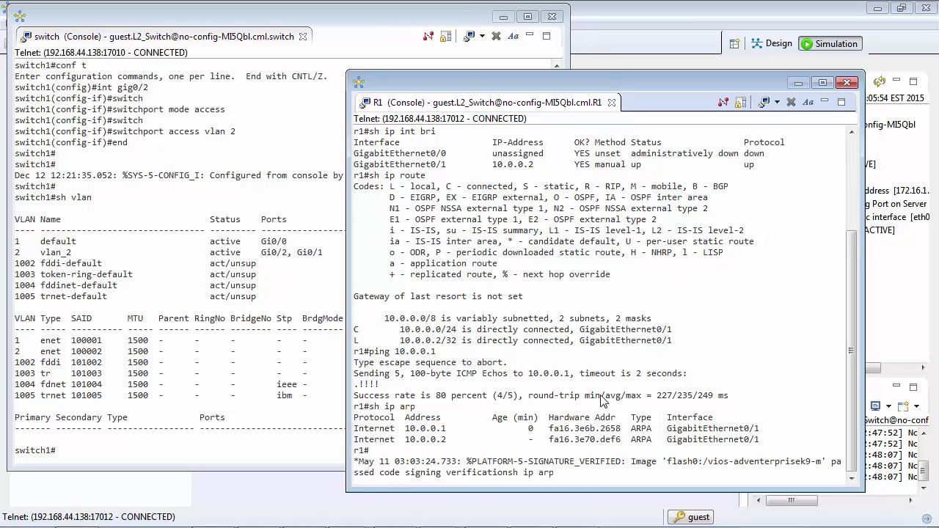
key("ctrl+a")
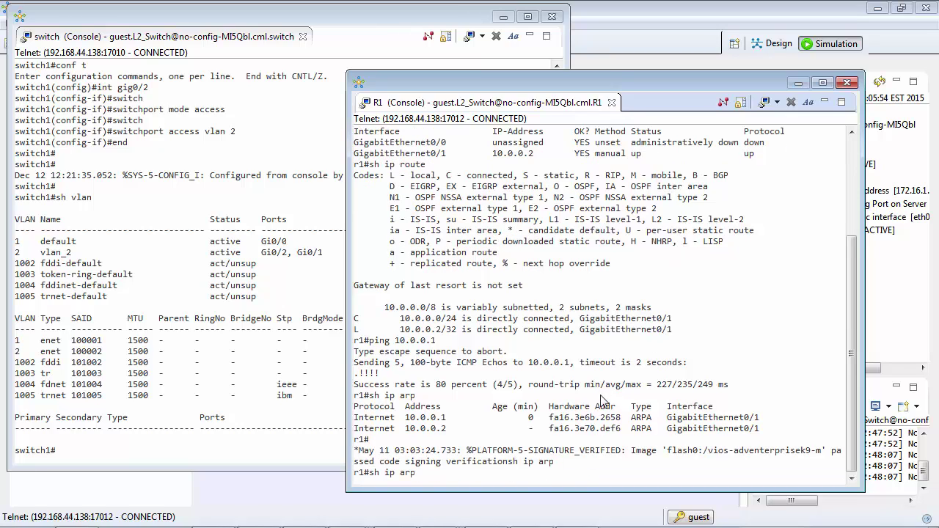
key("Return")
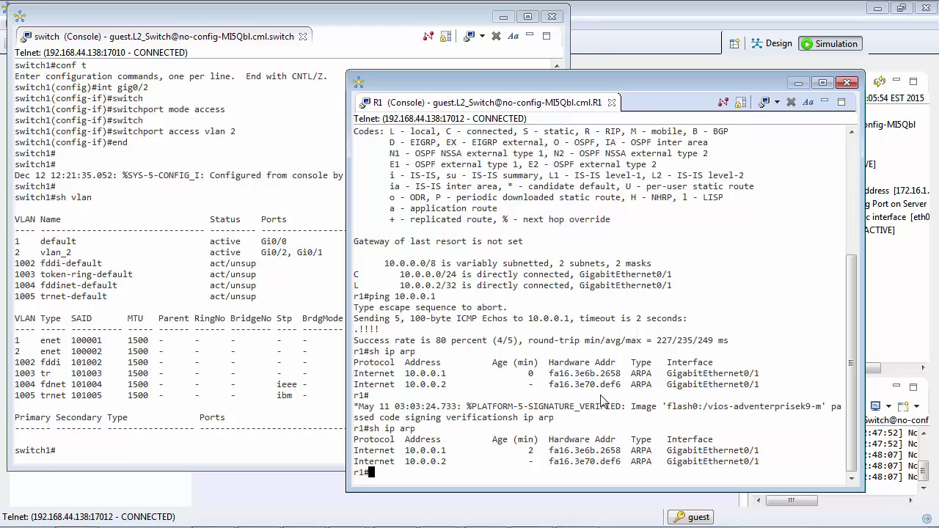
key("Up")
key("Up")
key("Up")
key("Return")
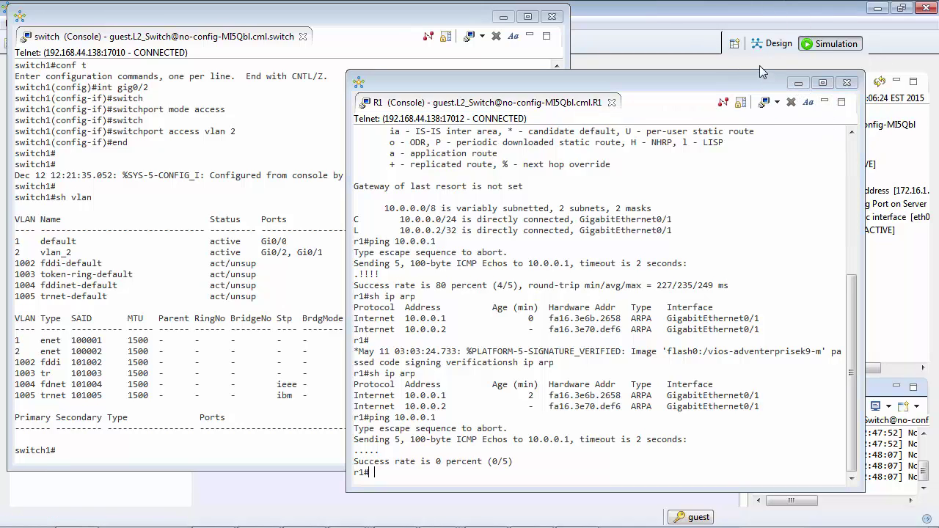
- Open a Telnet console to R2's Console port and decline the initial configuration dialog
left_click_drag(764, 71, 772, 297)
right_click(836, 149)
mouse_move(855, 178)
left_click(697, 204)
left_click_drag(772, 380, 629, 24)
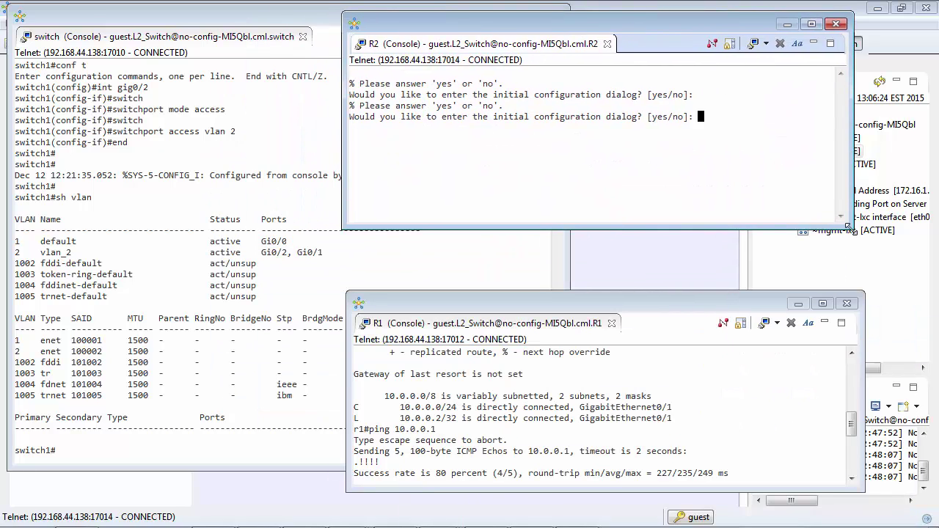
left_click_drag(850, 229, 865, 274)
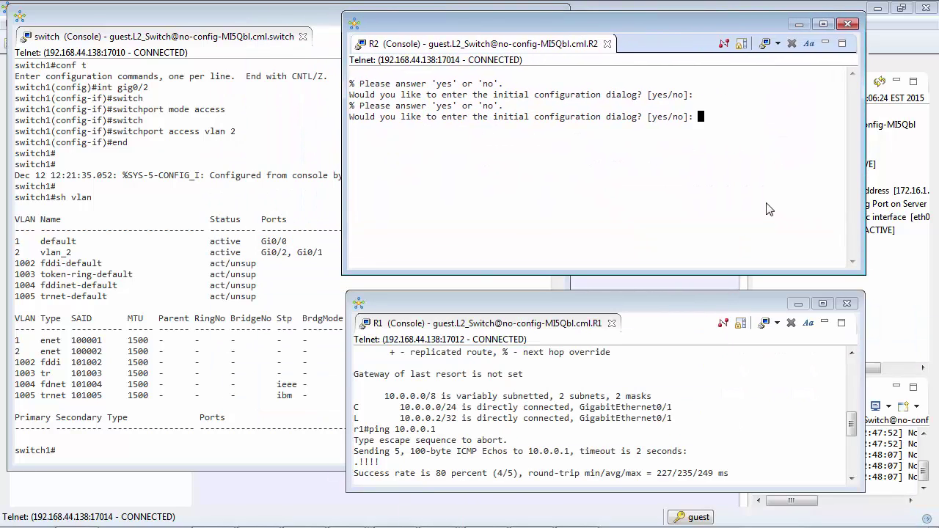
type("no")
key("Return")
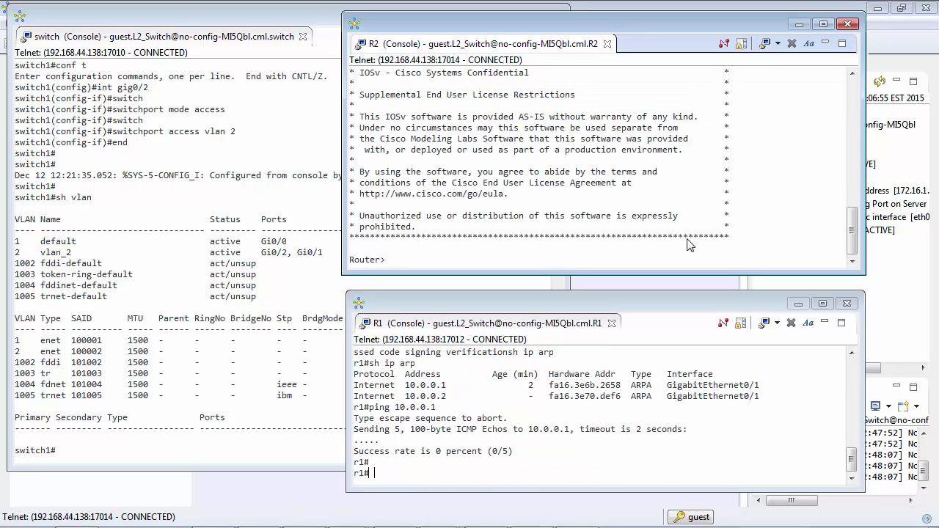
key("Return")
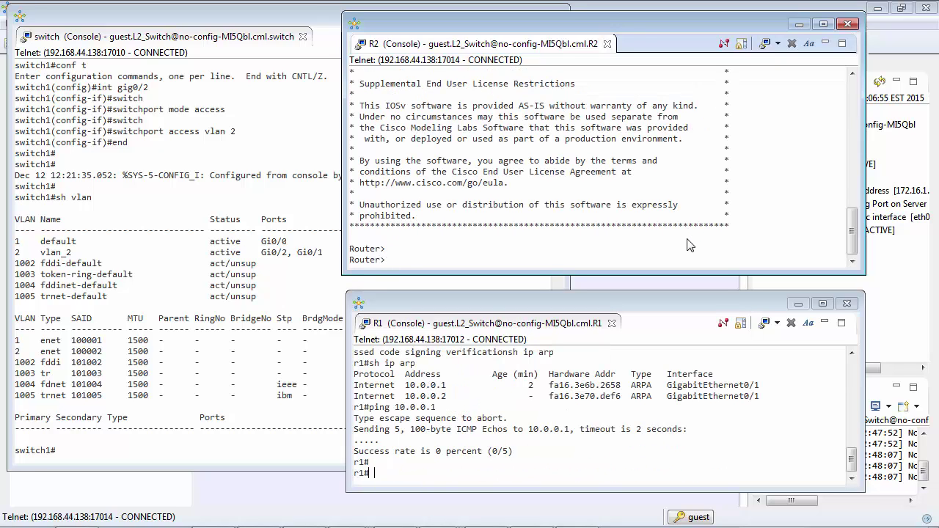
- Enter privileged and global configuration mode on R2 and set hostname r2
type("en")
key("Return")
key("Return")
key("Return")
type("conf t")
key("Return")
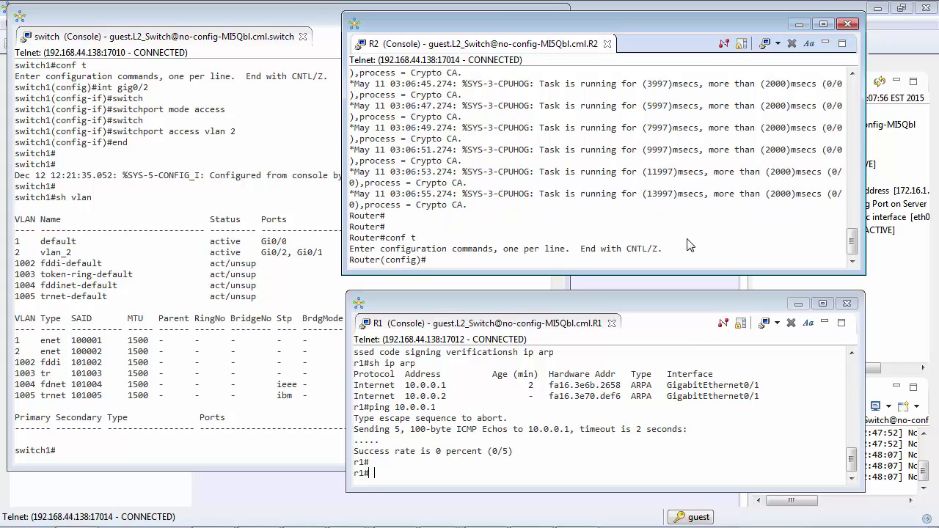
type("en")
key("BackSpace")
type("hostname r2")
key("Return")
- Give r2's gig0/1 address 10.0.0.1 255.255.255.0, enable it, and end
type("int gig0/1")
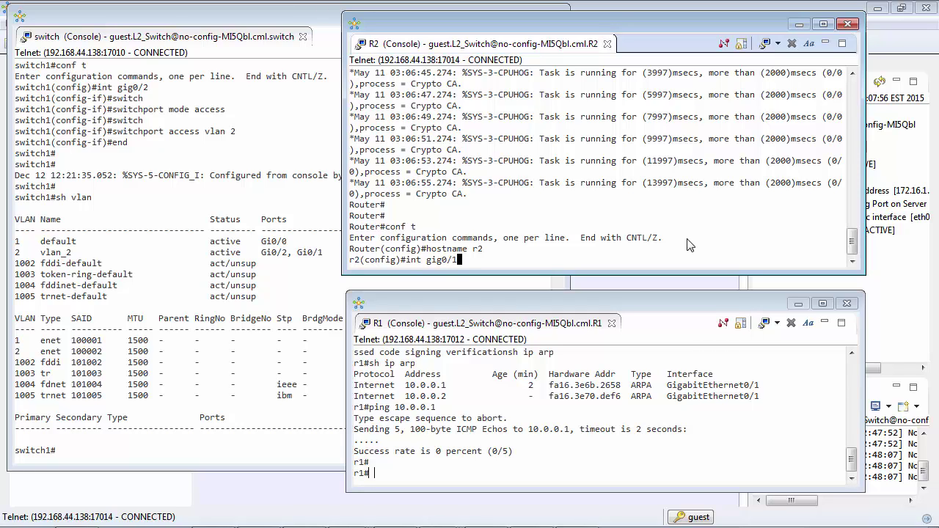
key("Return")
type("ip address 10.0.0.1 255.255.255.0")
key("Return")
type("no shut")
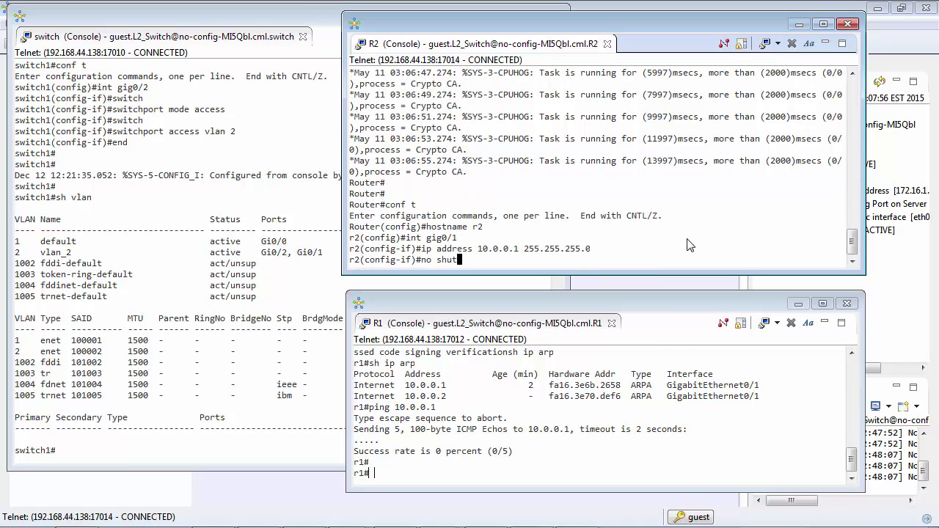
key("Return")
type("end")
key("Return")
key("Return")
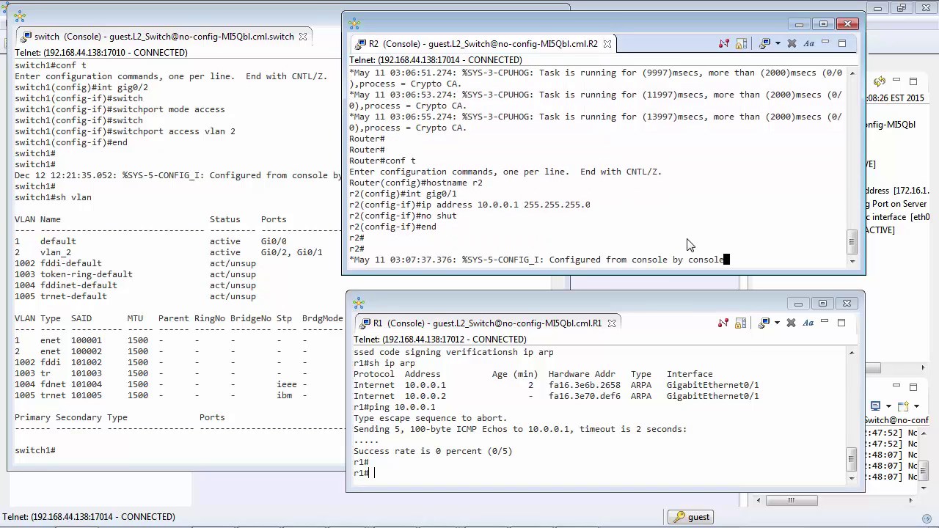
- Verify r2 with sh ip route and sh ip int bri
type("sh ip route")
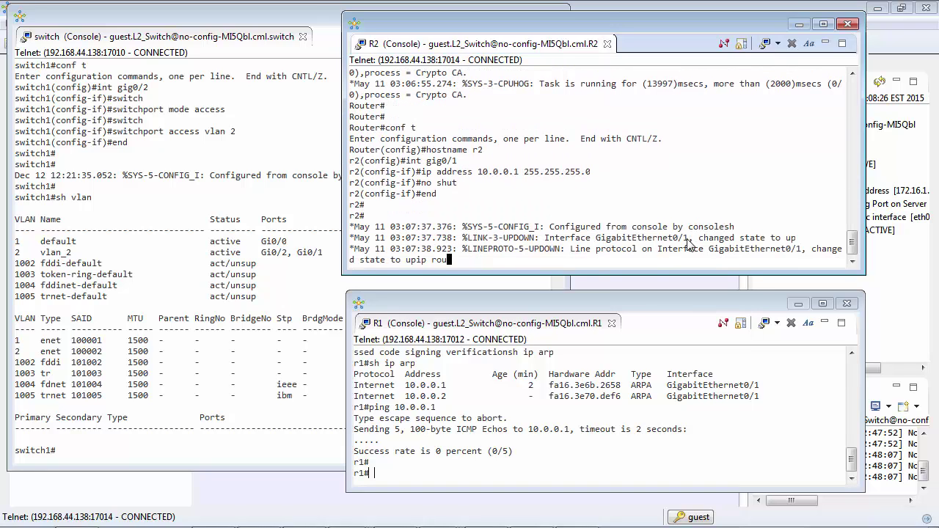
key("Return")
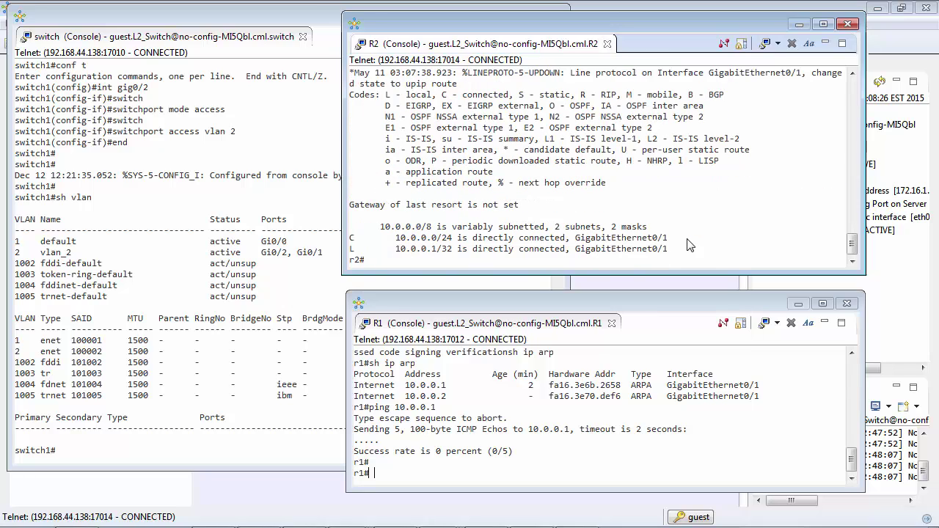
type("sh ip int bri")
key("Return")
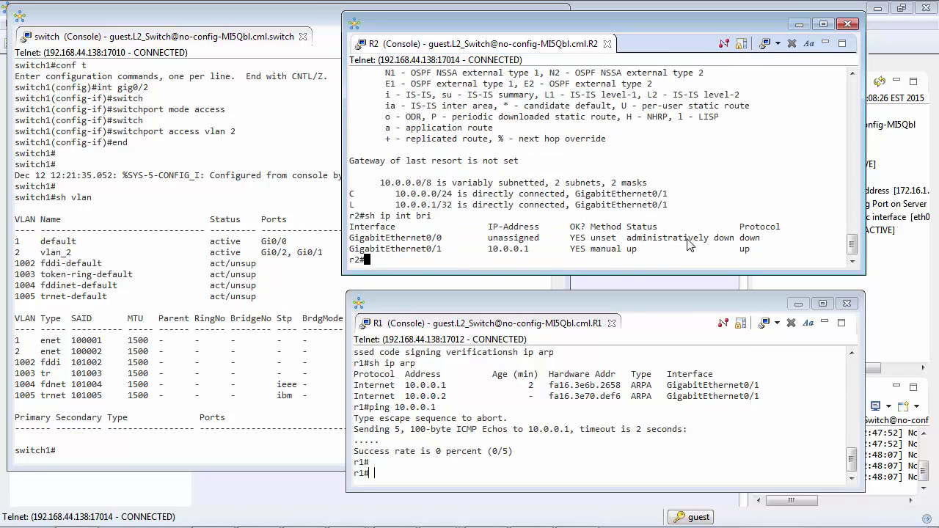
- Check R1's interface status with sh ip int bri
left_click(600, 456)
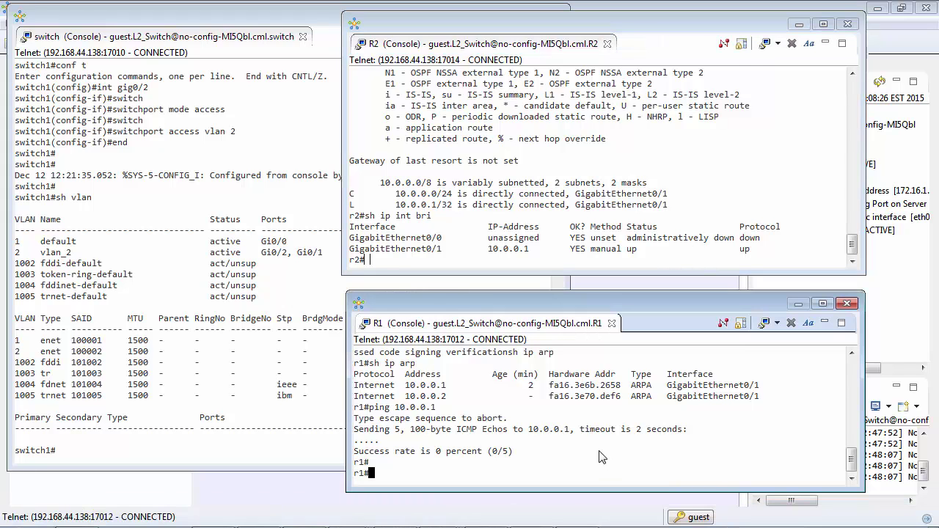
type("sh ip int bri")
key("Return")
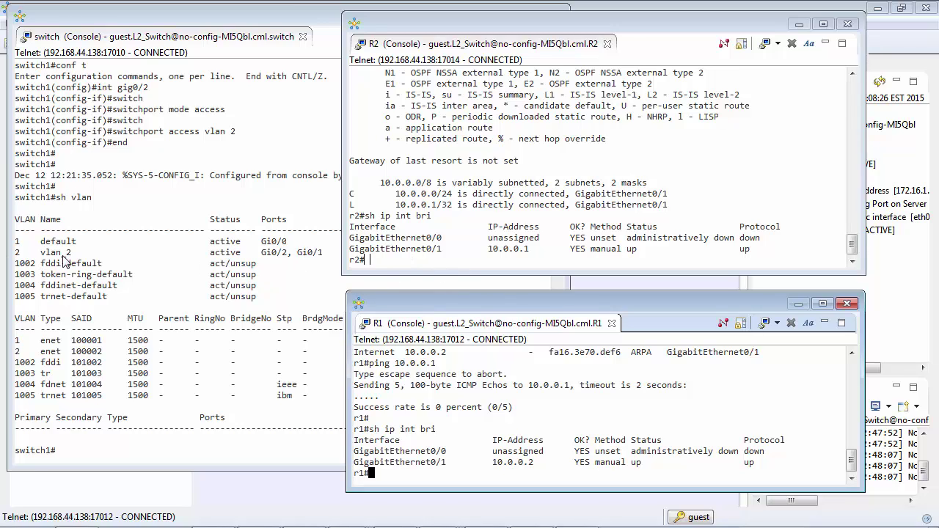
- Enable debug ip icmp on r2, then run R1's ping to 10.0.0.1
type("ping 10.0.0.1")
left_click(538, 245)
type("debug ip ")
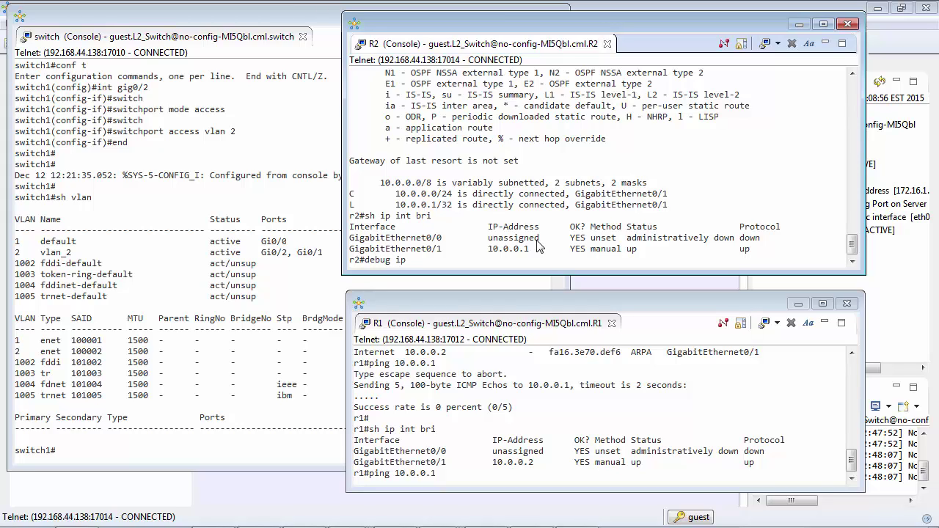
type("icmp")
key("Return")
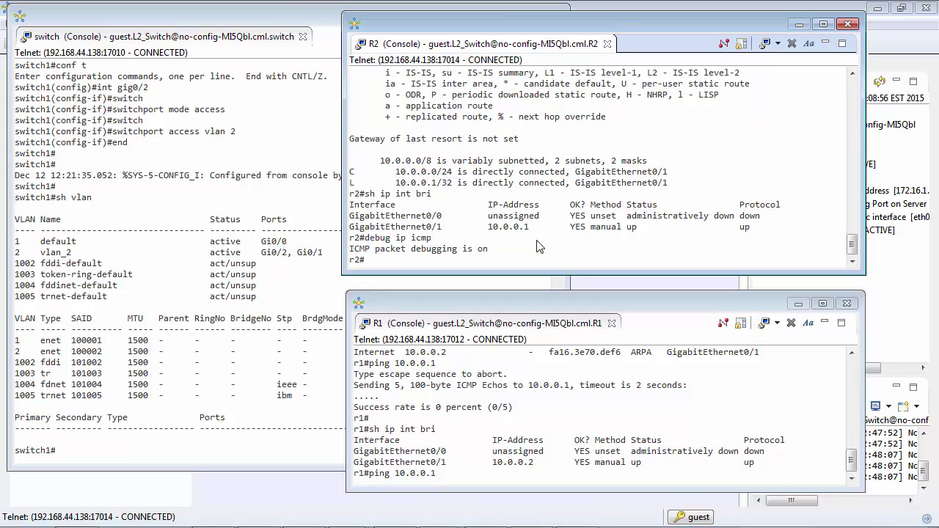
left_click(523, 438)
key("Return")
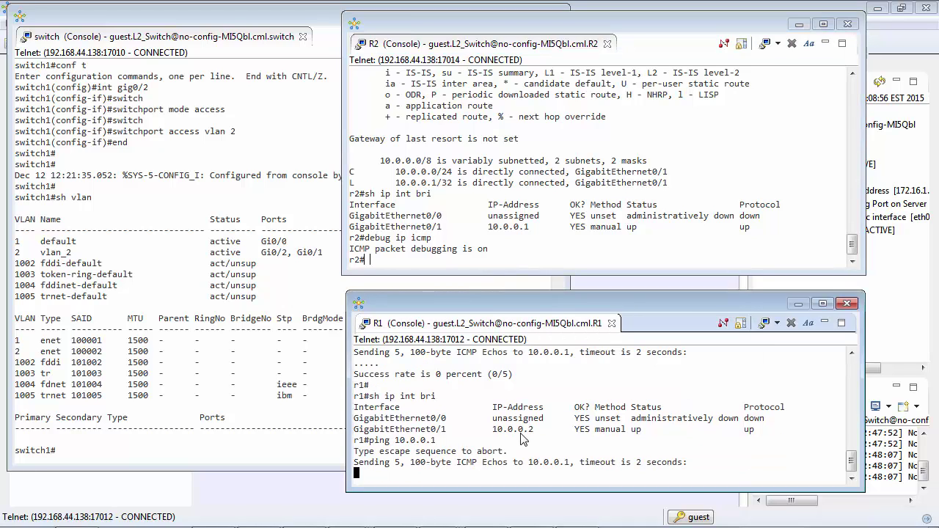